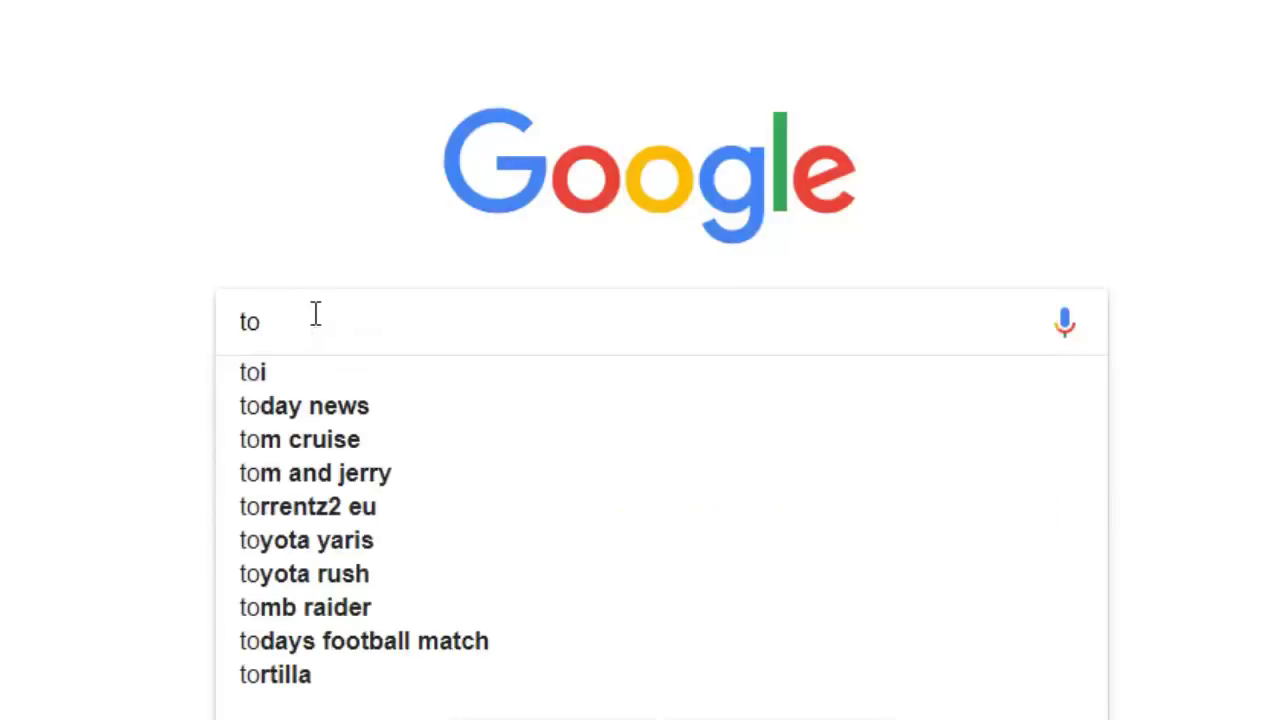
Step: Continue typing the totallyfreecursors query, adding 'allyfree', in the Google search box
text(all)
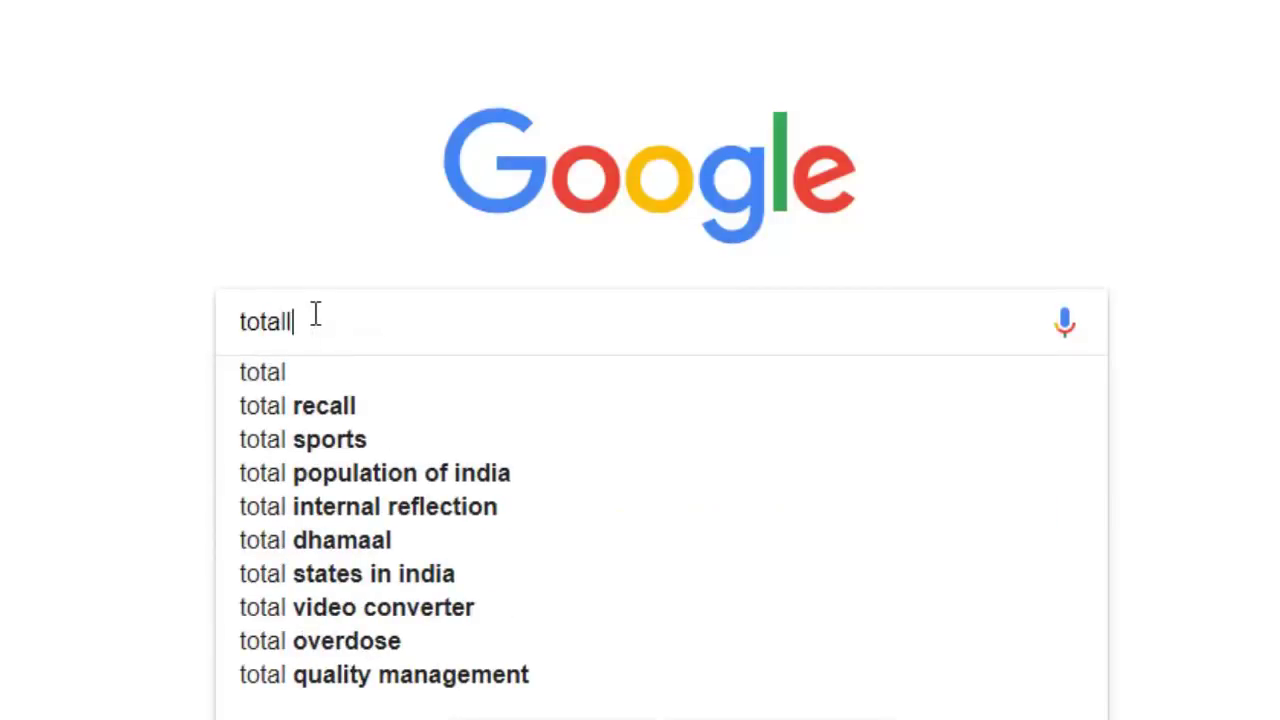
text(y)
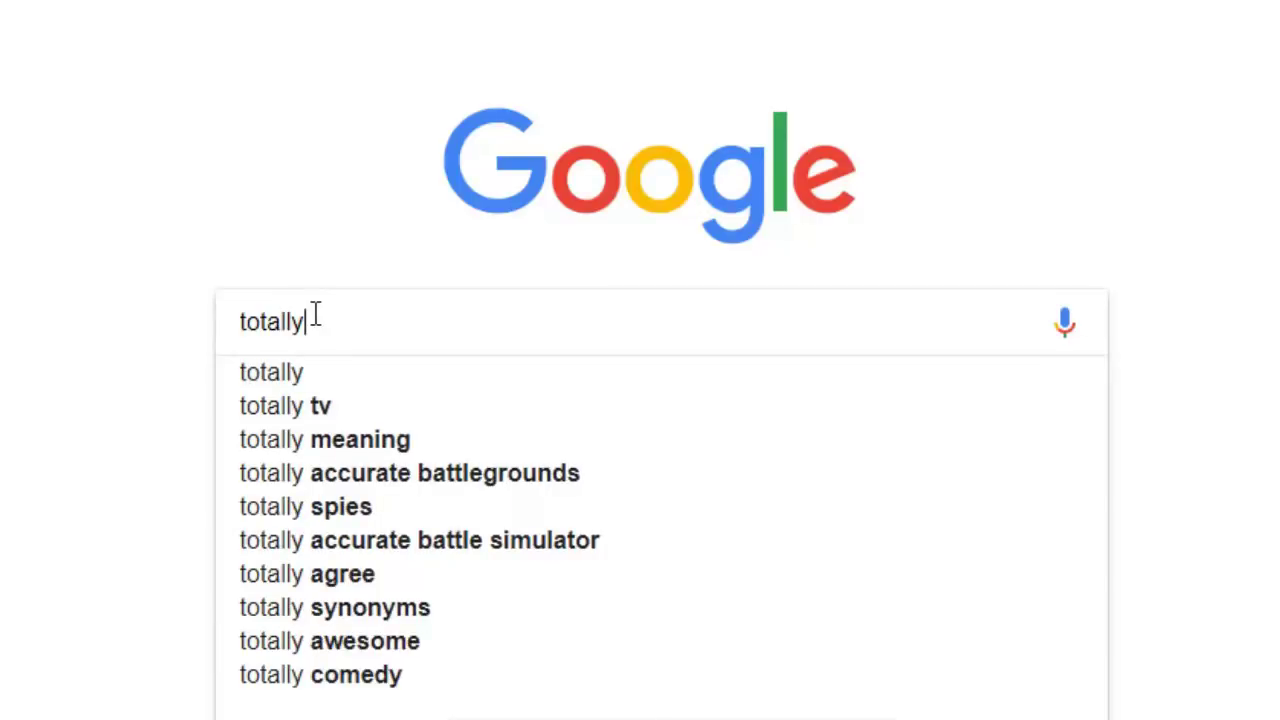
text(freecursors)
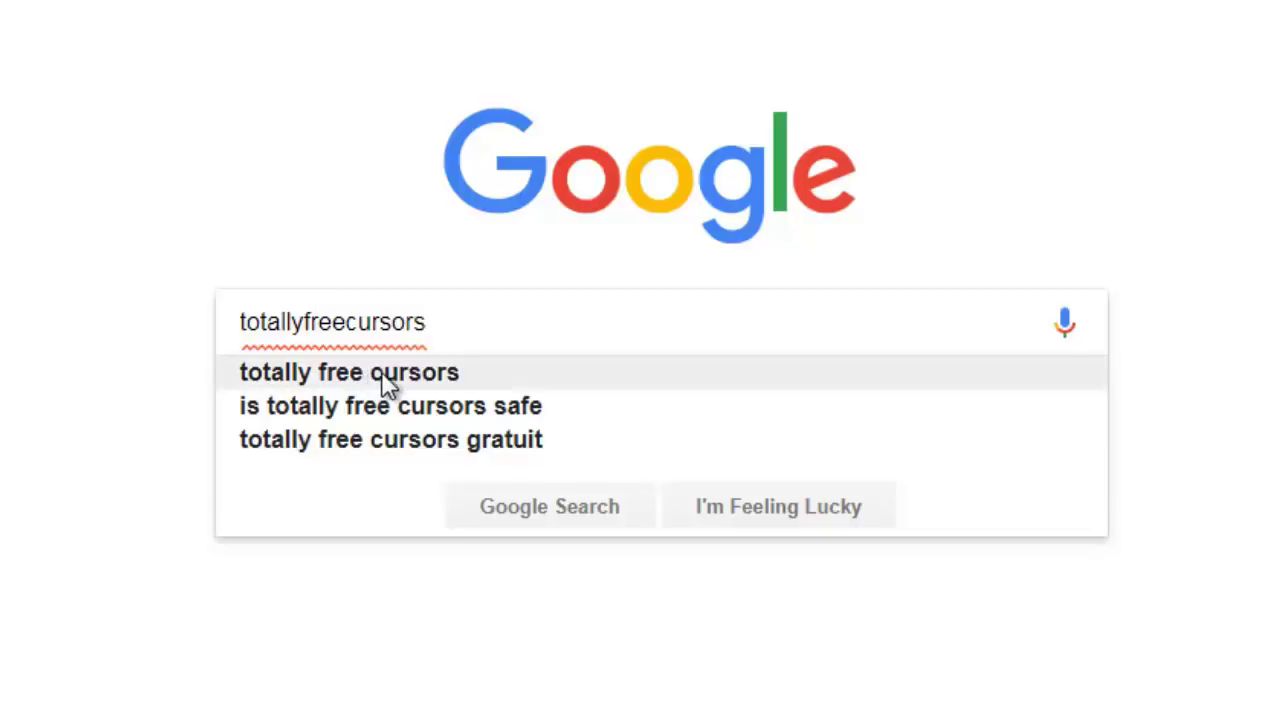
Step: Search Google for 'totally free cursors' and open totallyfreecursors.com from the results
click(386, 384)
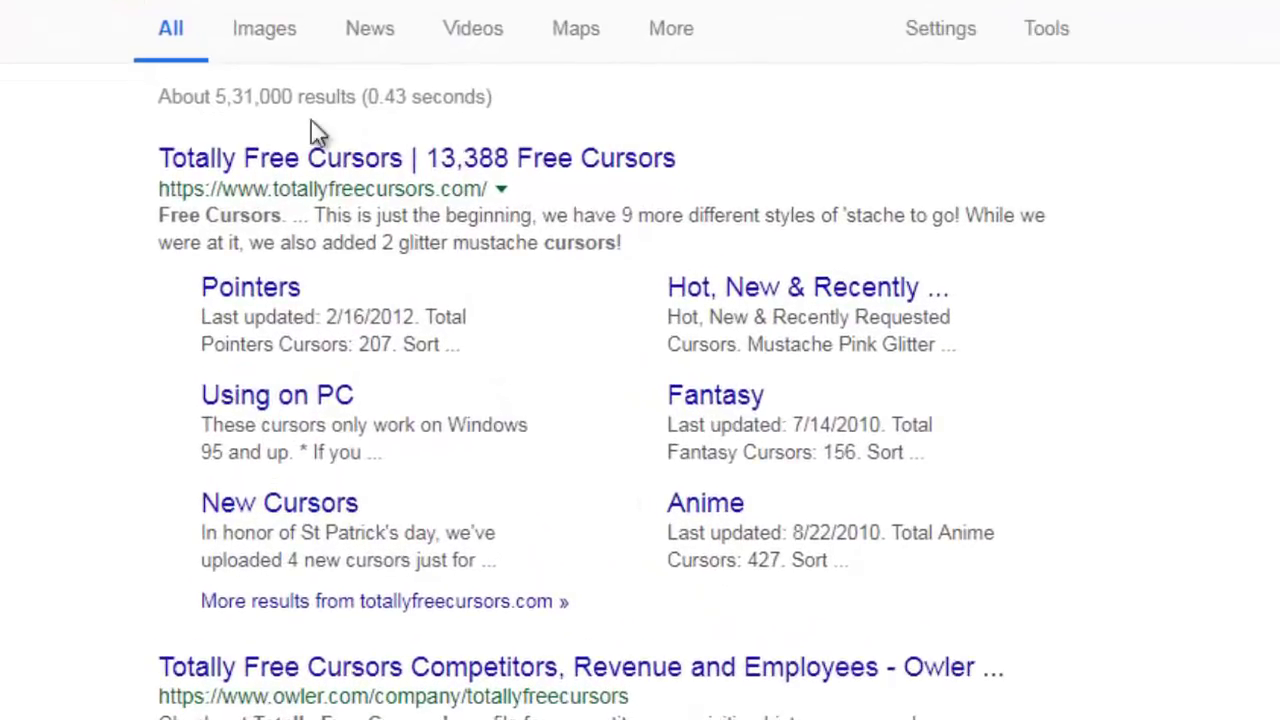
click(284, 166)
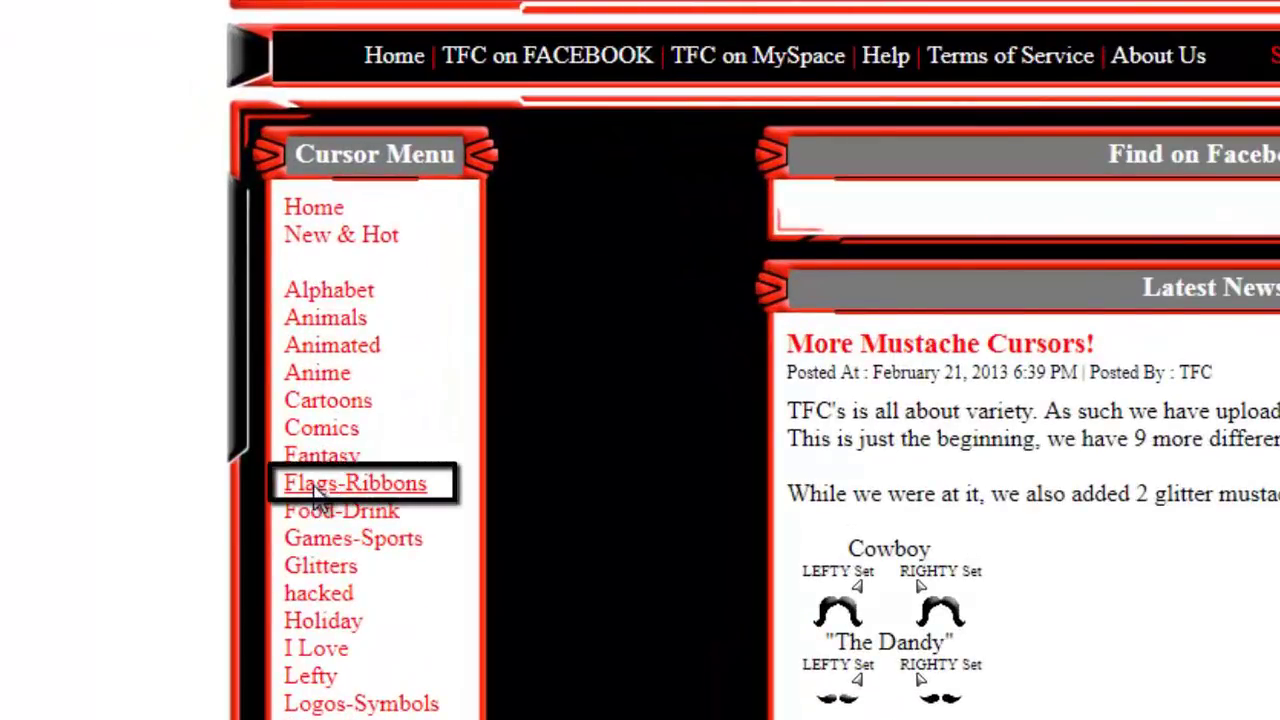
Step: Browse the Flags-Ribbons category listings and open the INDIA flag cursor's page
click(316, 484)
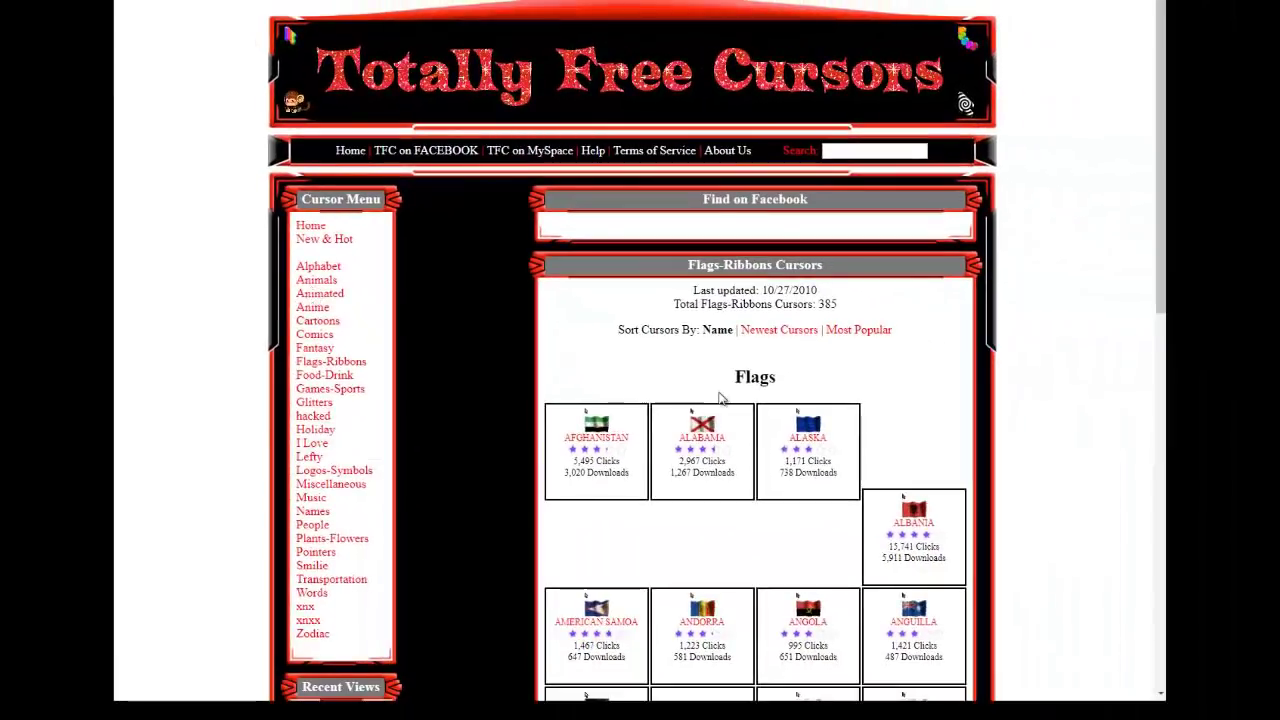
scroll(720, 398, down, 5)
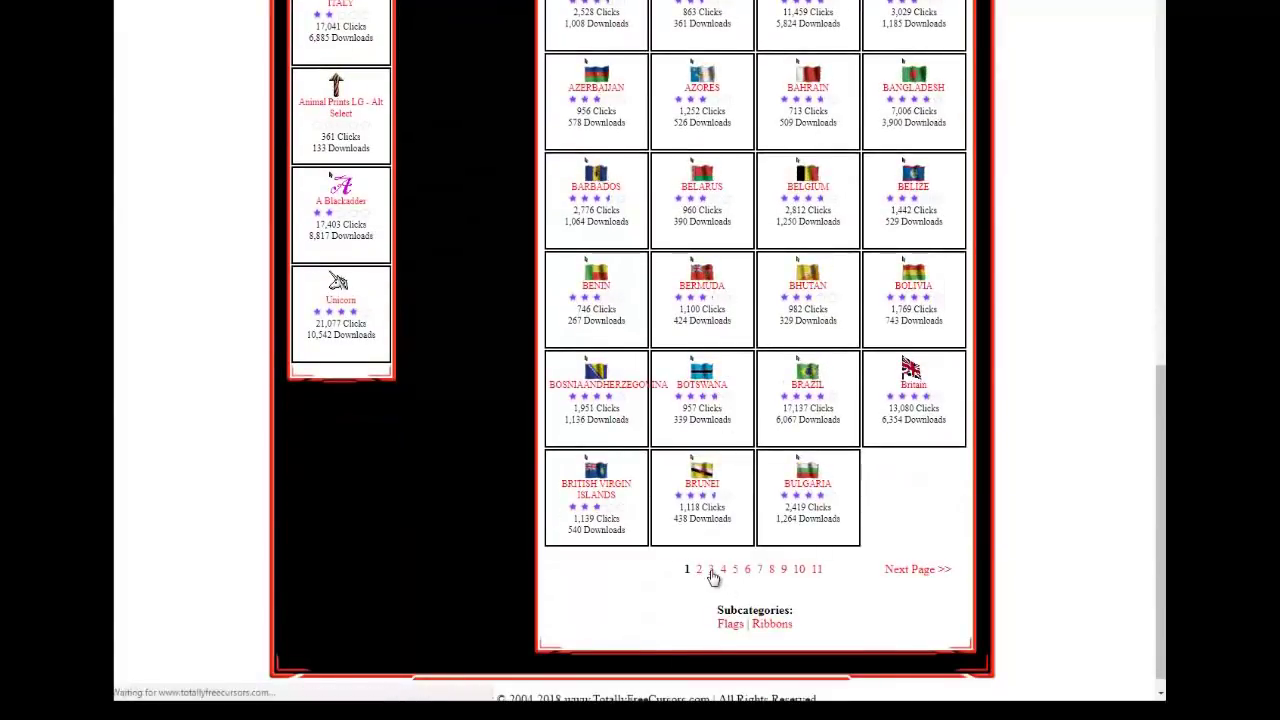
scroll(713, 575, down, 3)
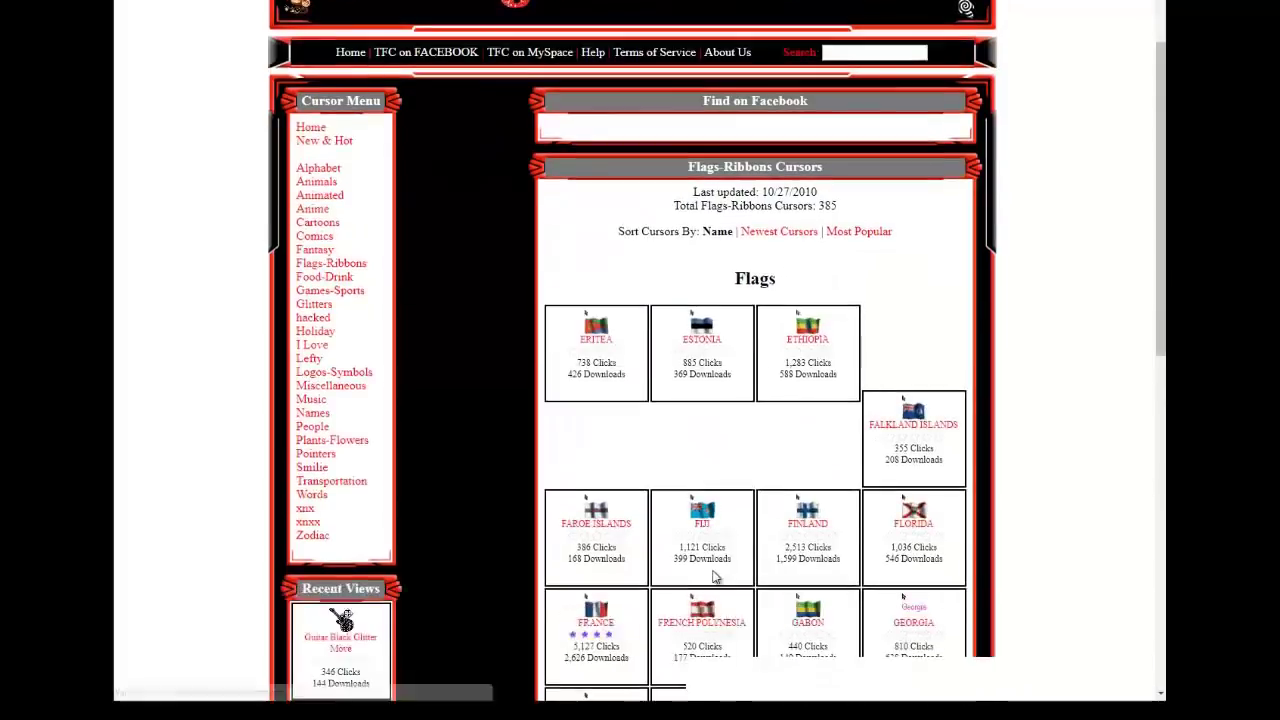
scroll(713, 575, down, 4)
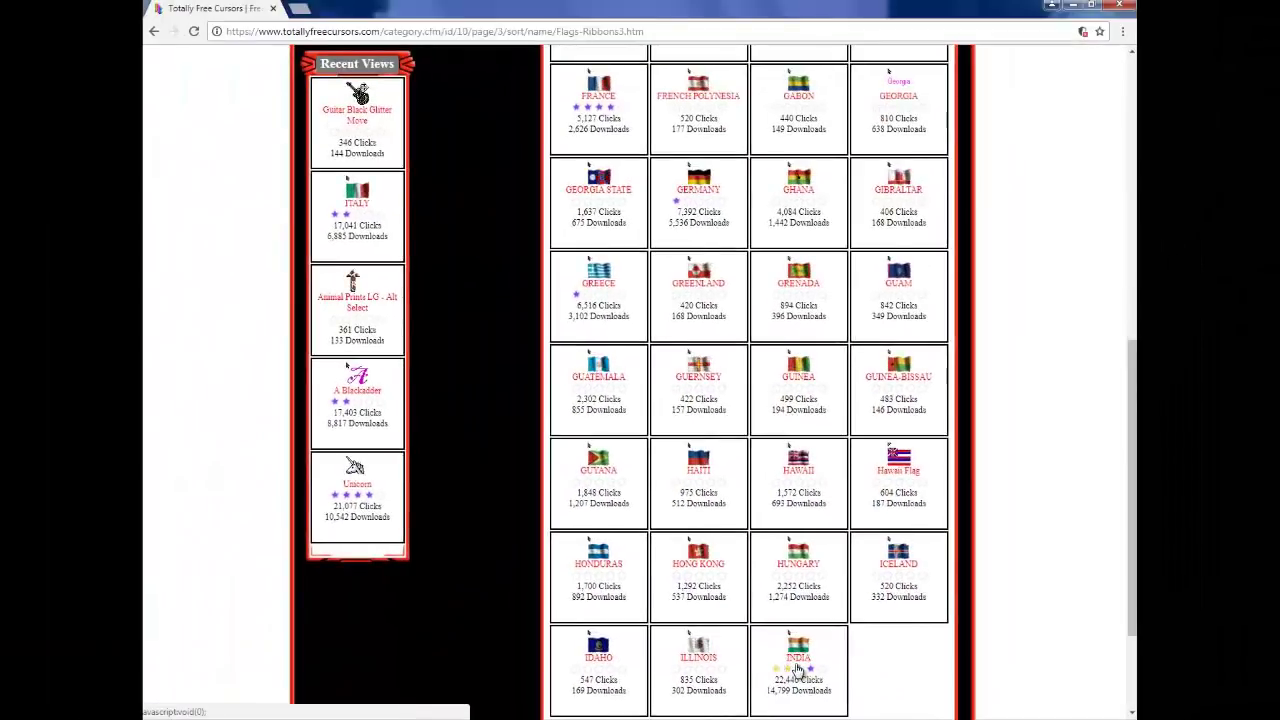
scroll(718, 622, down, 2)
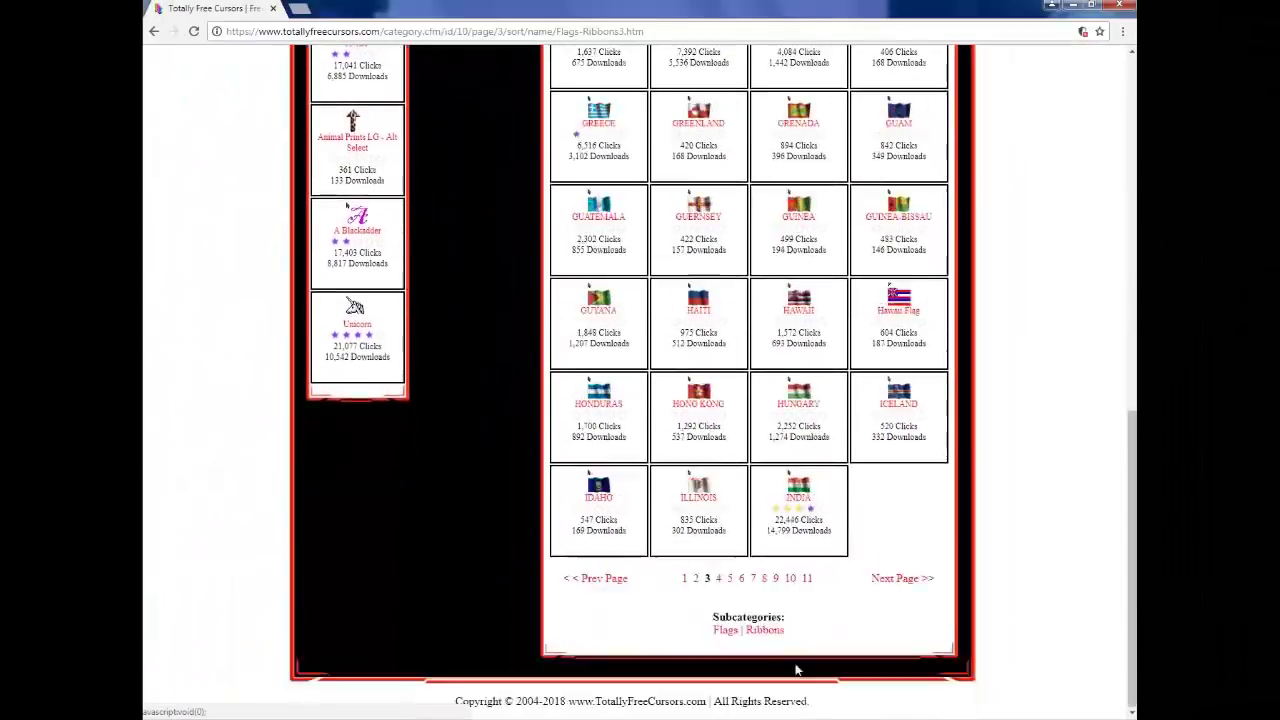
click(796, 505)
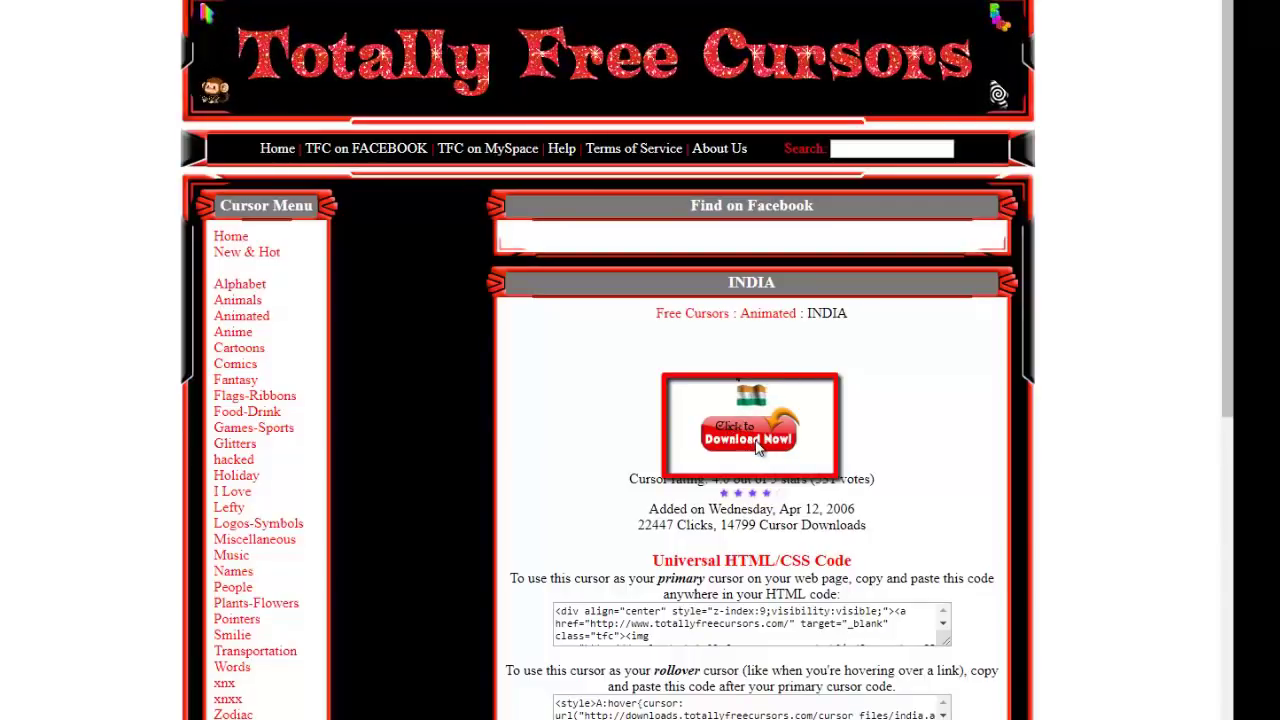
Step: Download india.ani (21.1 KB) and bring up its options in Chrome's download bar
click(757, 445)
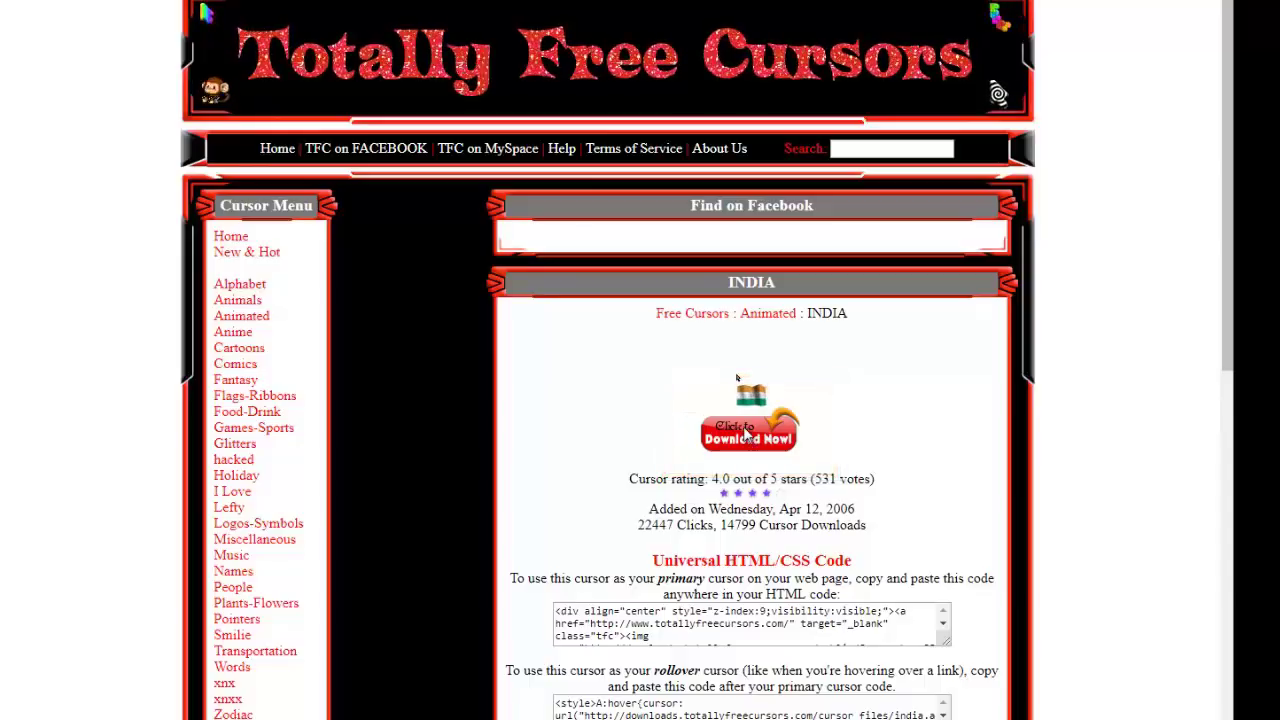
scroll(745, 437, down, 8)
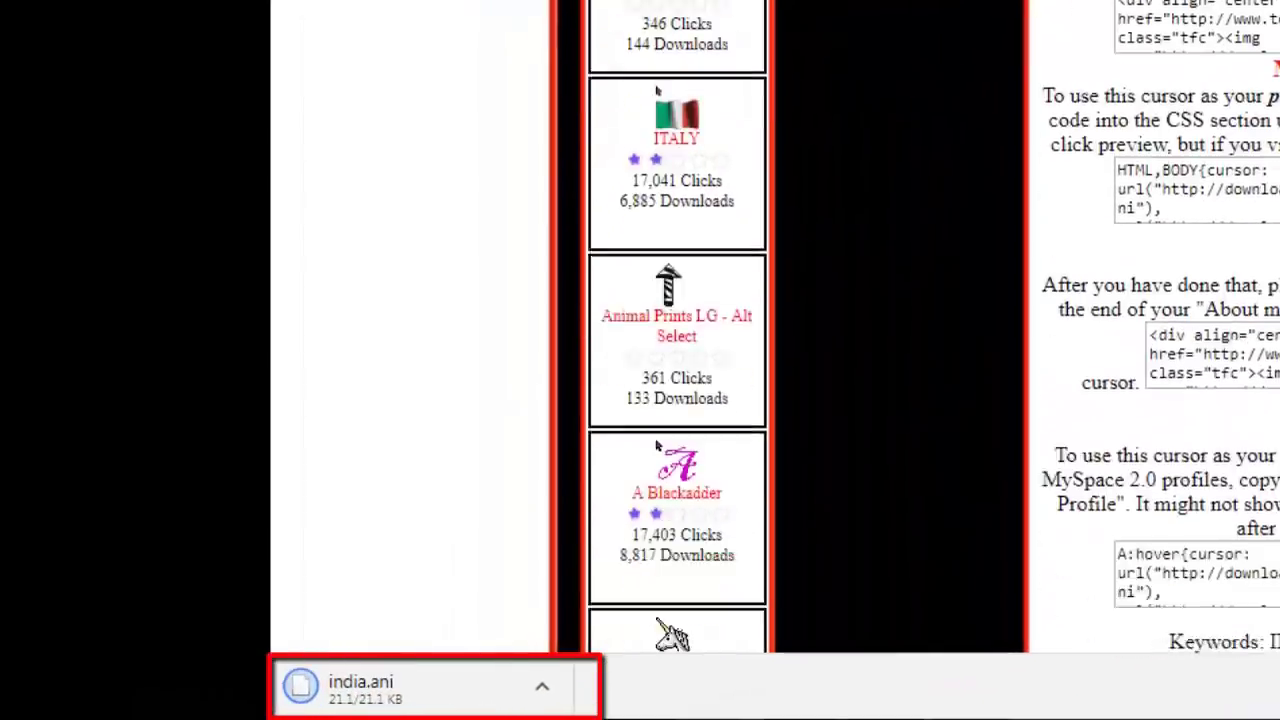
scroll(776, 326, down, 1)
scroll(656, 320, down, 1)
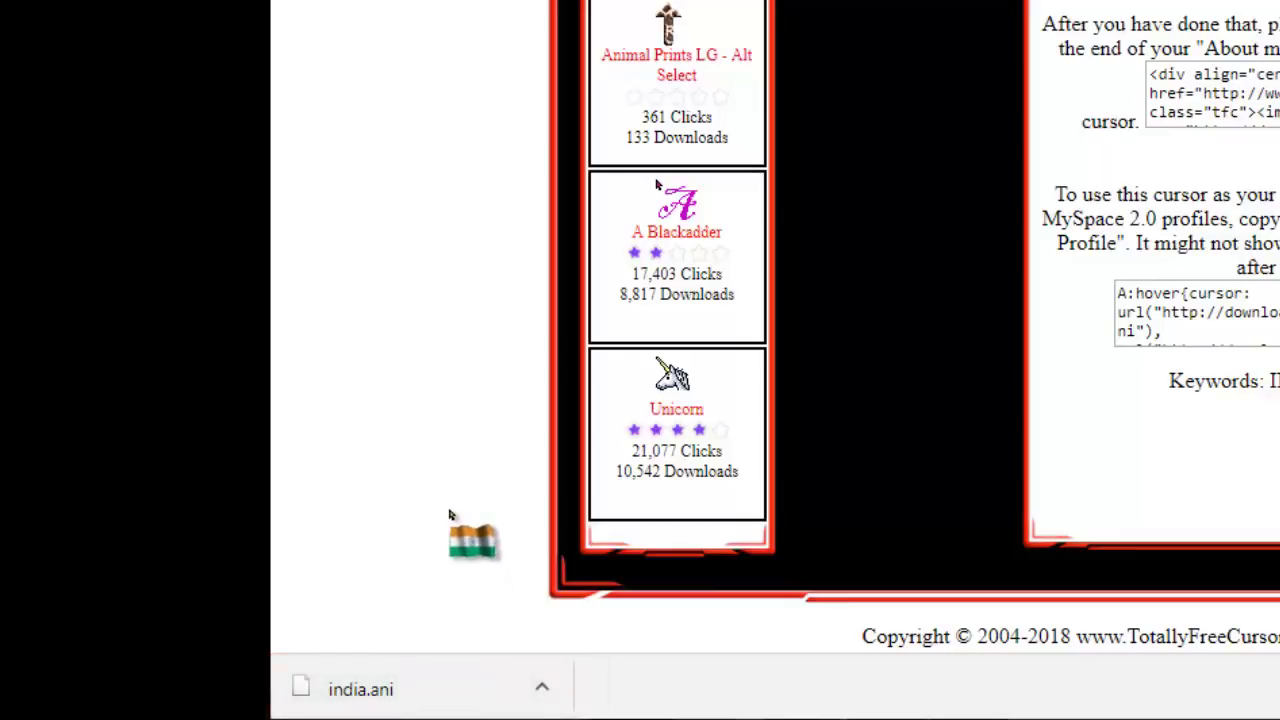
click(541, 692)
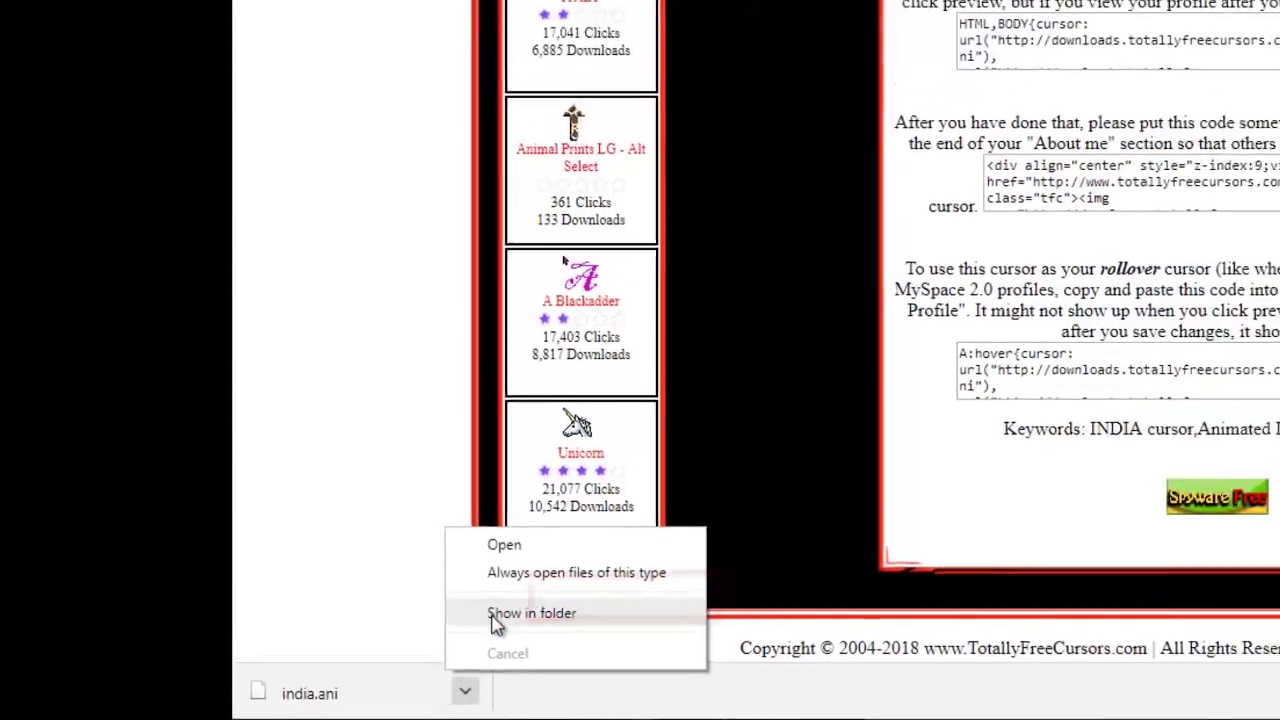
Step: Show india.ani in the Downloads folder and copy the file to the clipboard
click(580, 598)
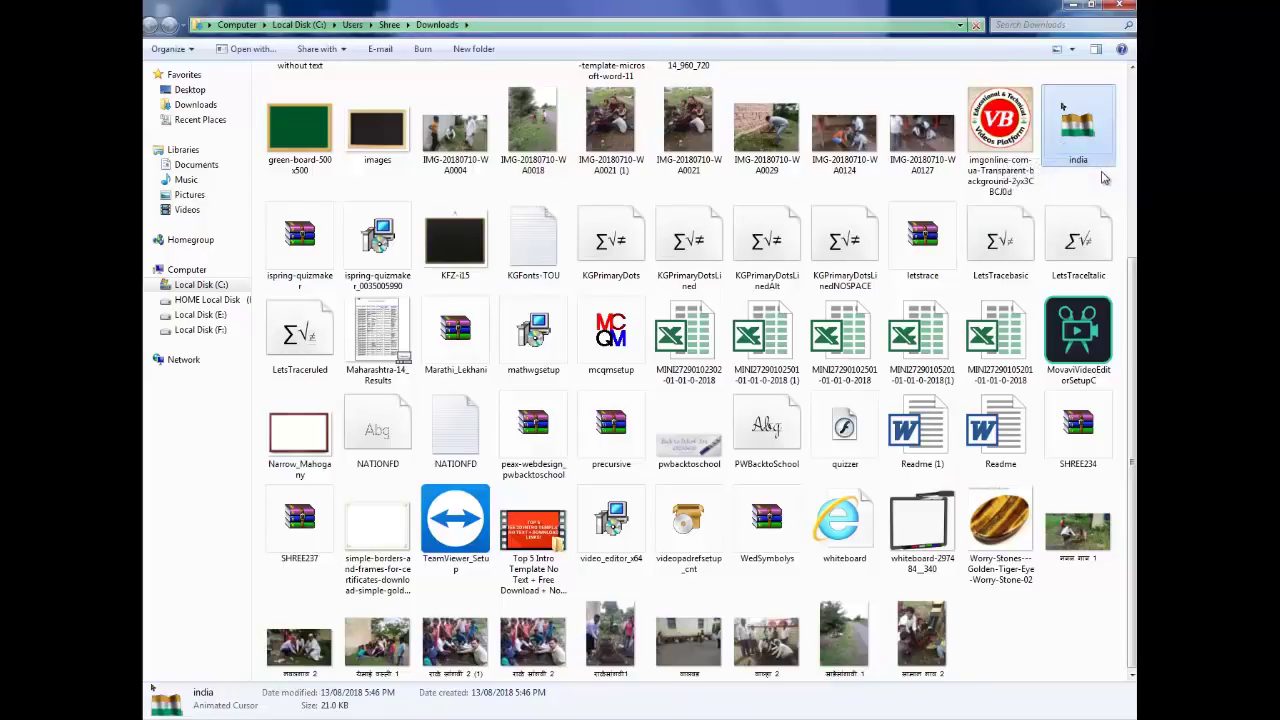
scroll(1103, 174, up, 3)
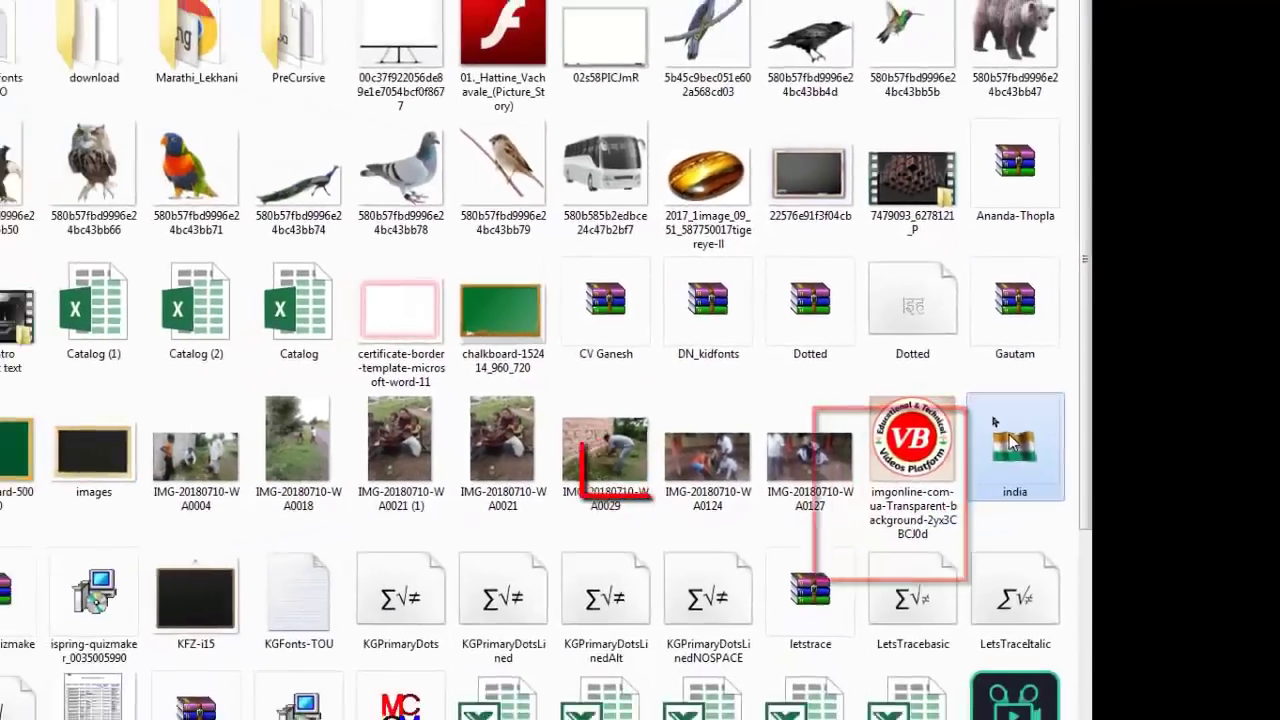
right_click(928, 440)
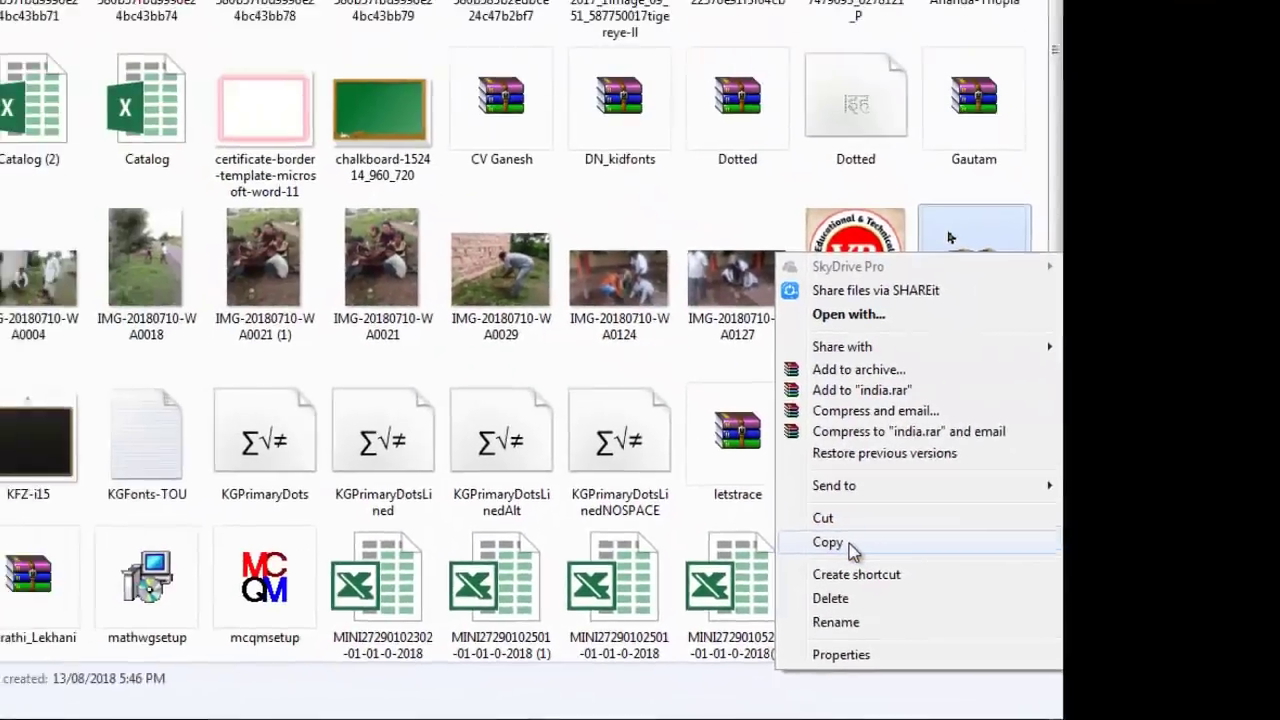
click(686, 483)
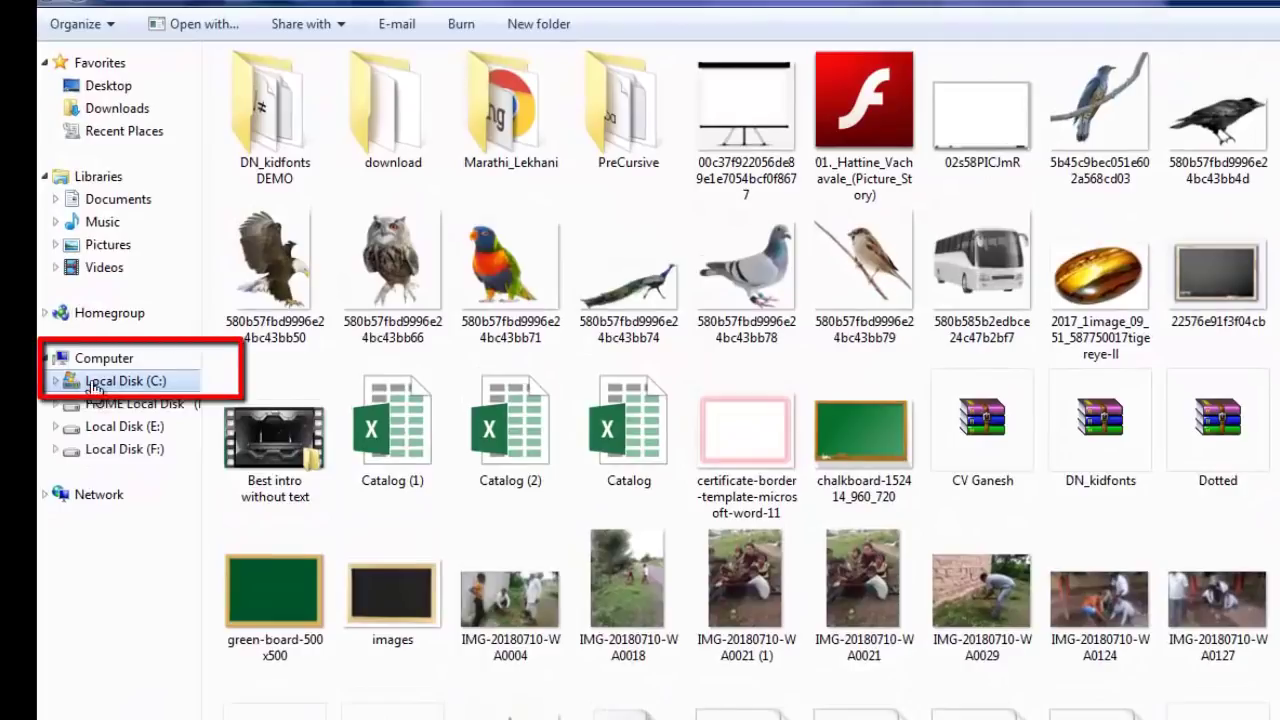
Step: Navigate to the C:\Windows\Cursors folder
click(100, 382)
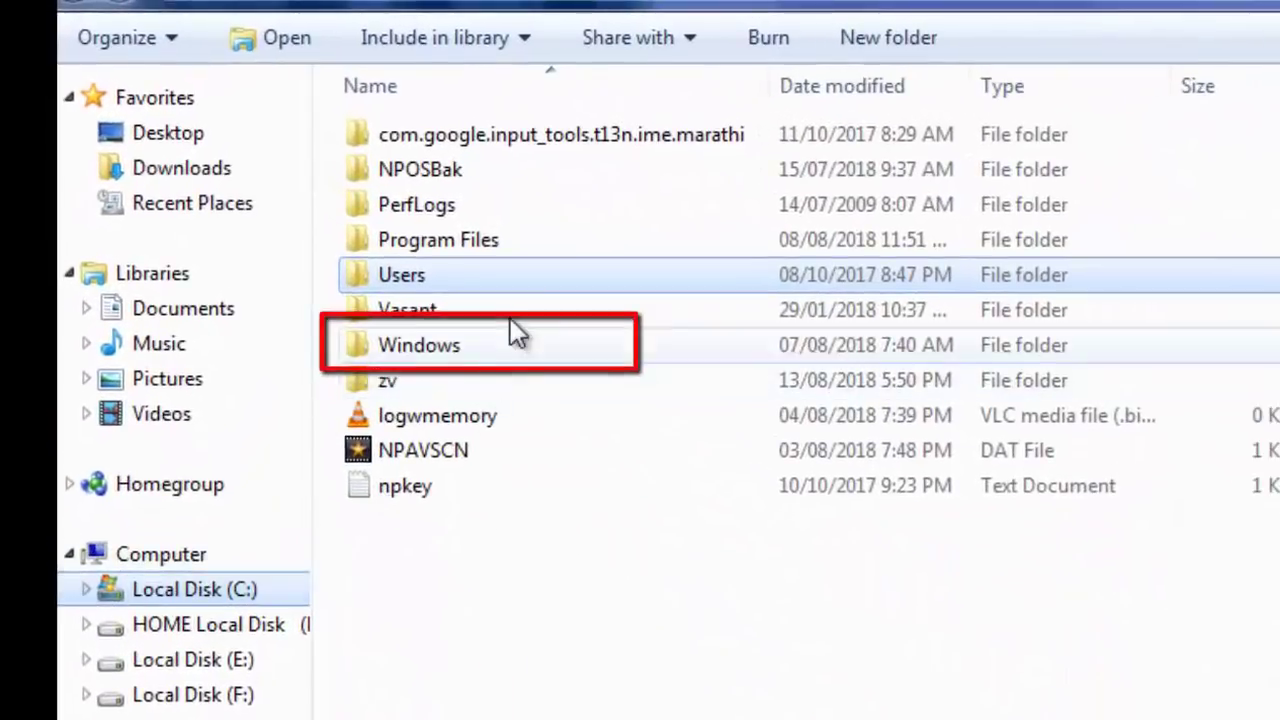
double_click(440, 345)
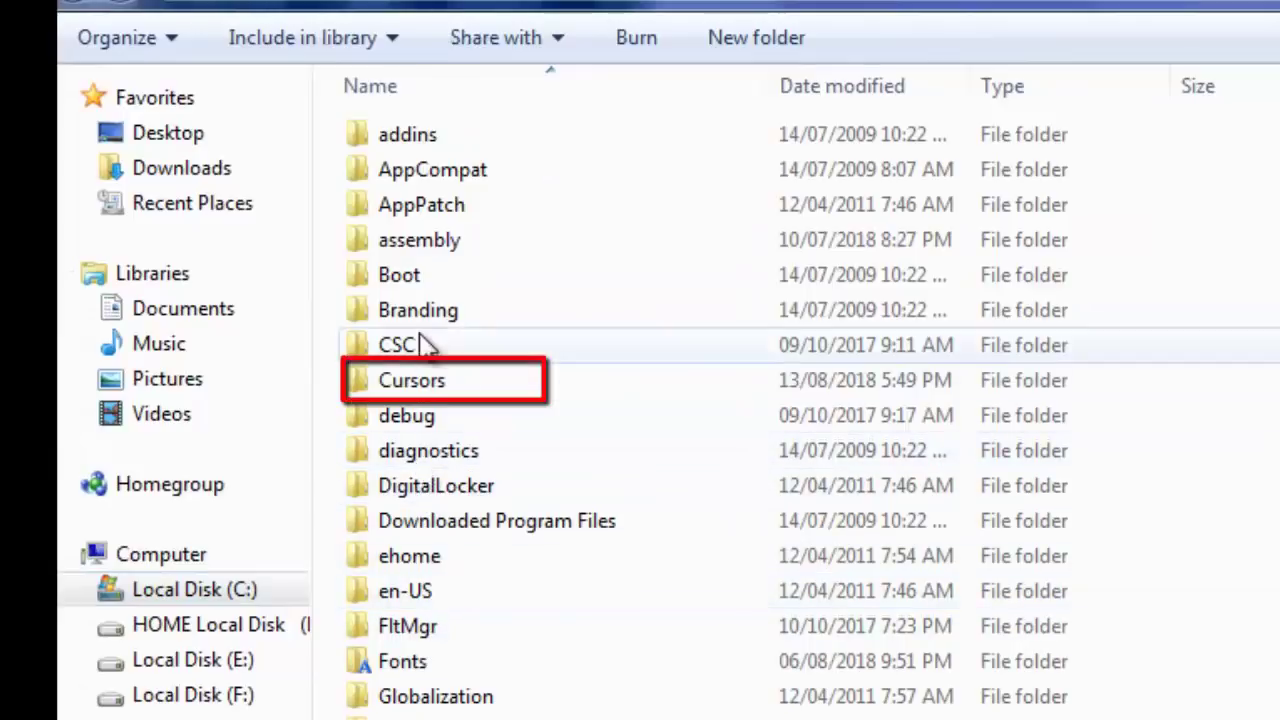
click(487, 392)
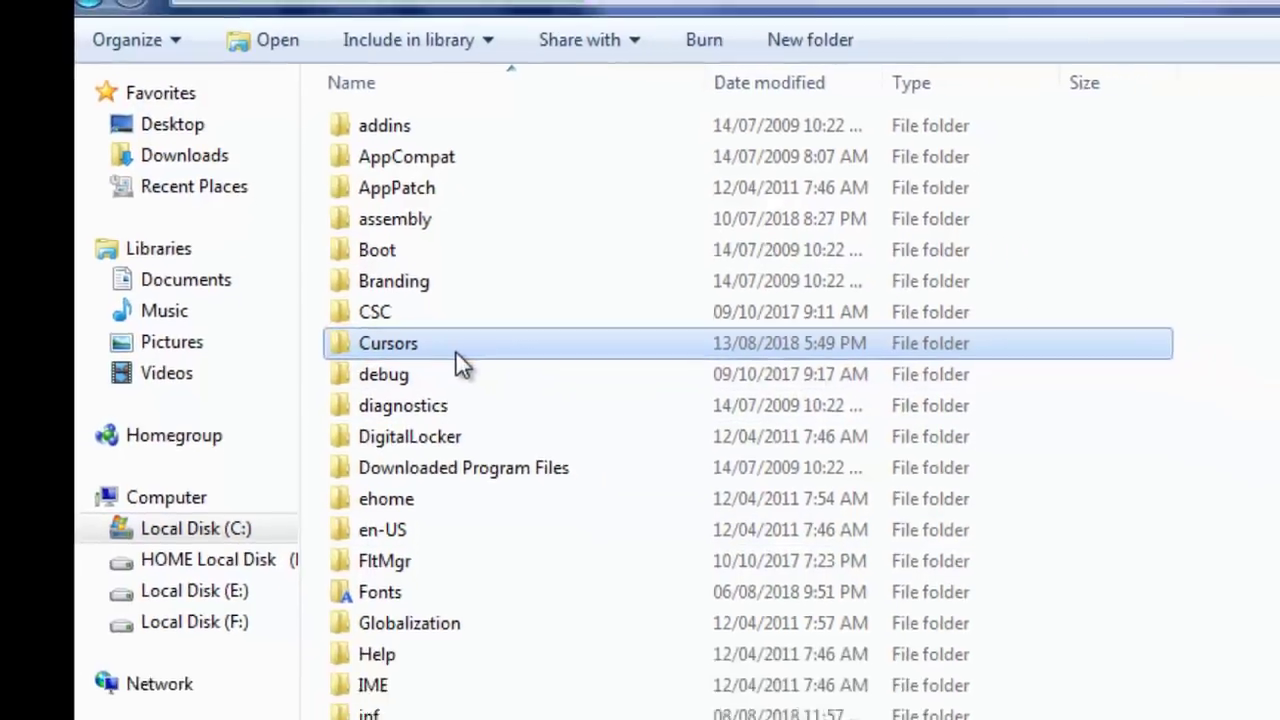
double_click(490, 395)
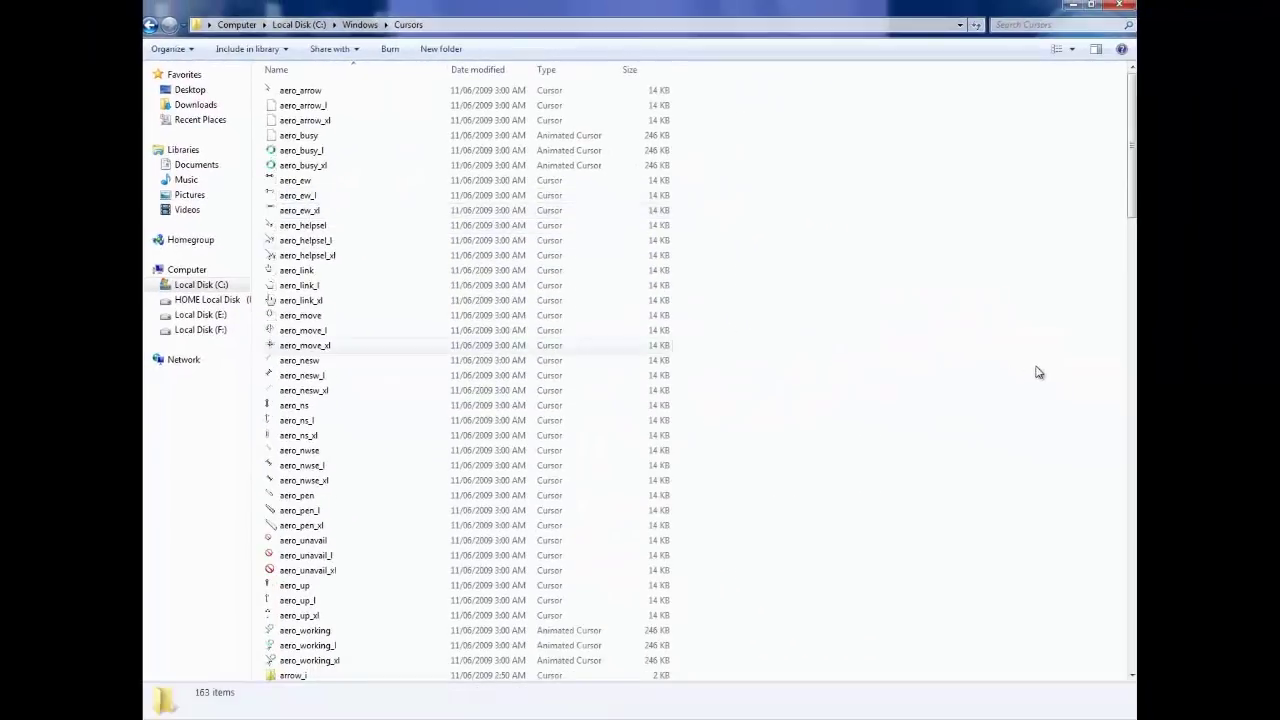
Step: Paste the india cursor into the Cursors folder and close the Explorer window
scroll(845, 286, down, 20)
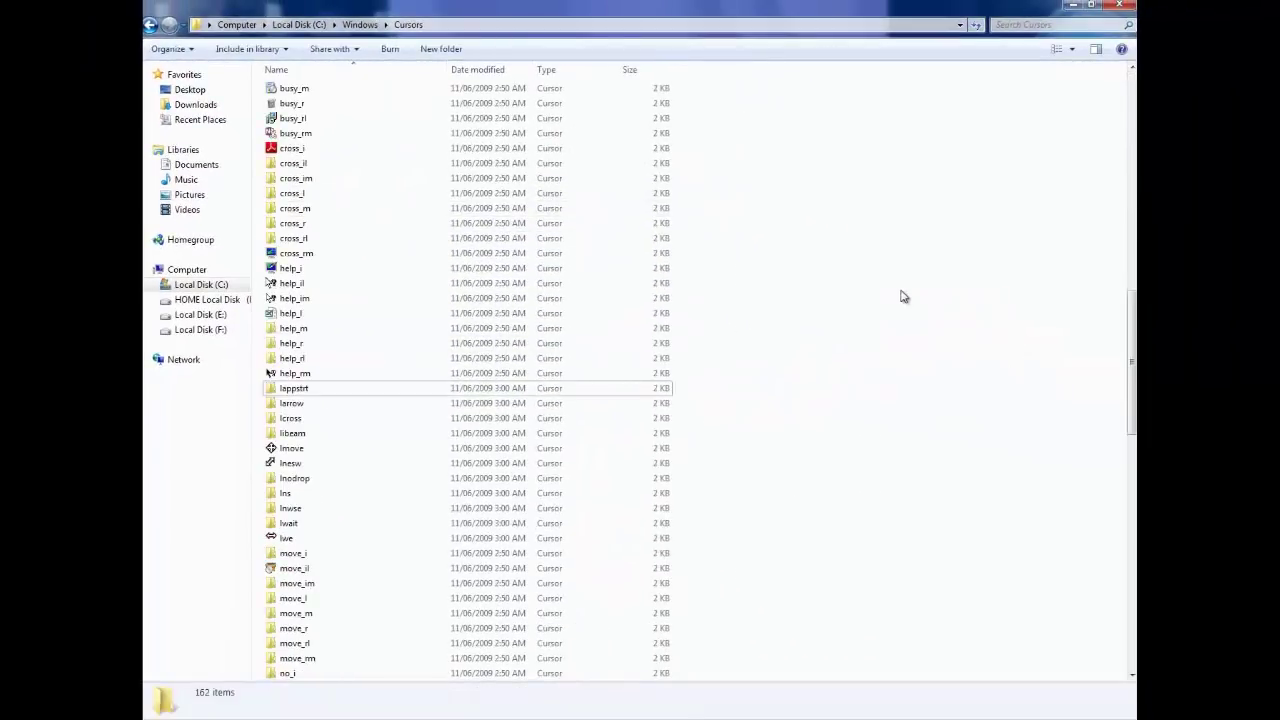
scroll(917, 378, up, 2)
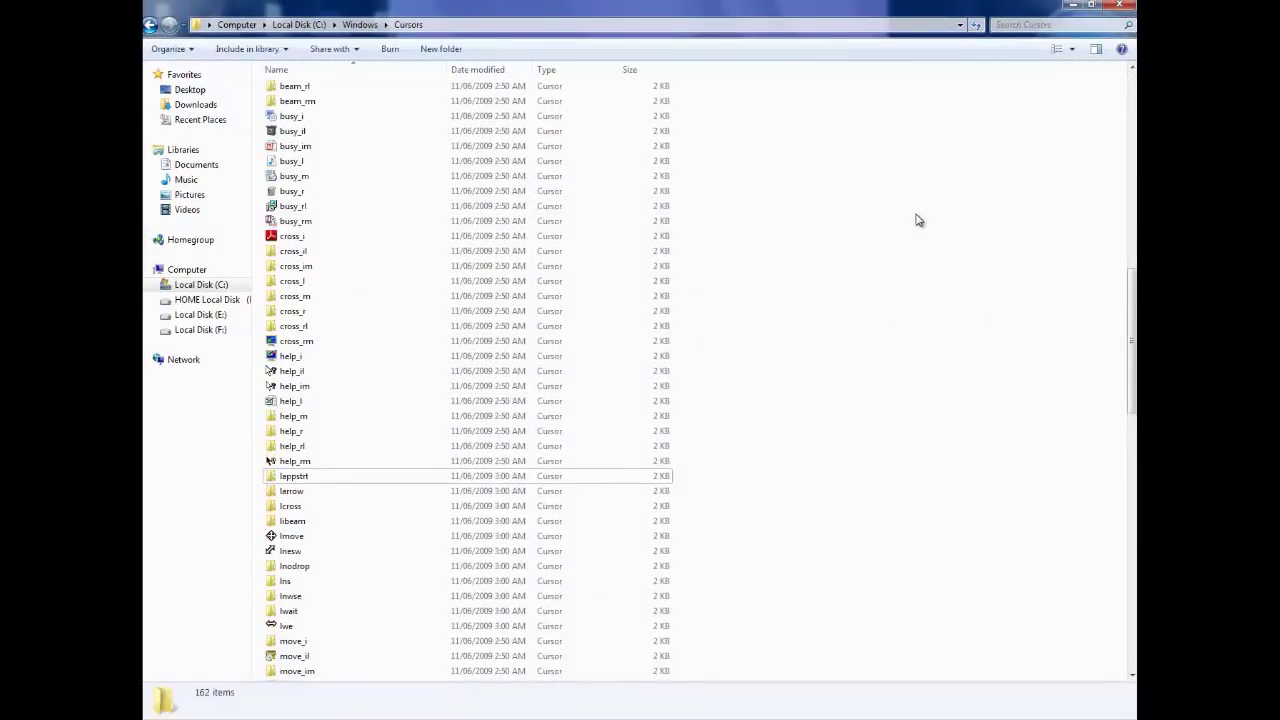
scroll(957, 383, up, 20)
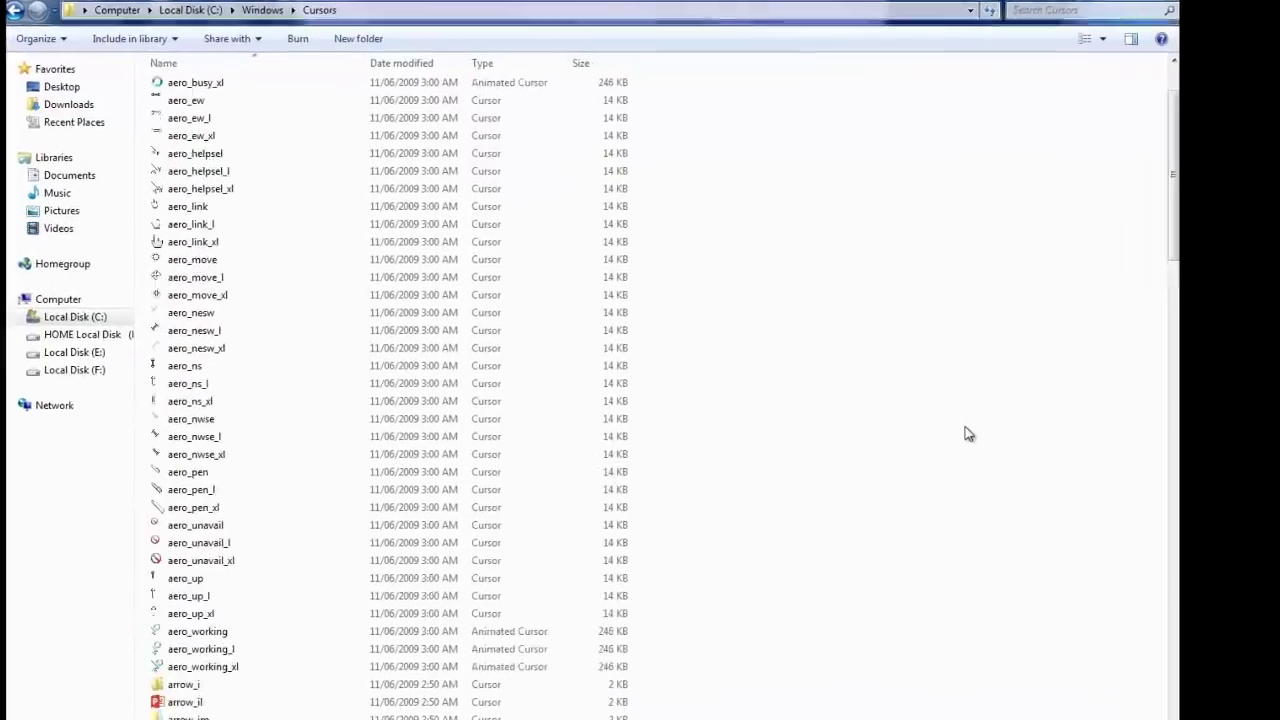
right_click(921, 255)
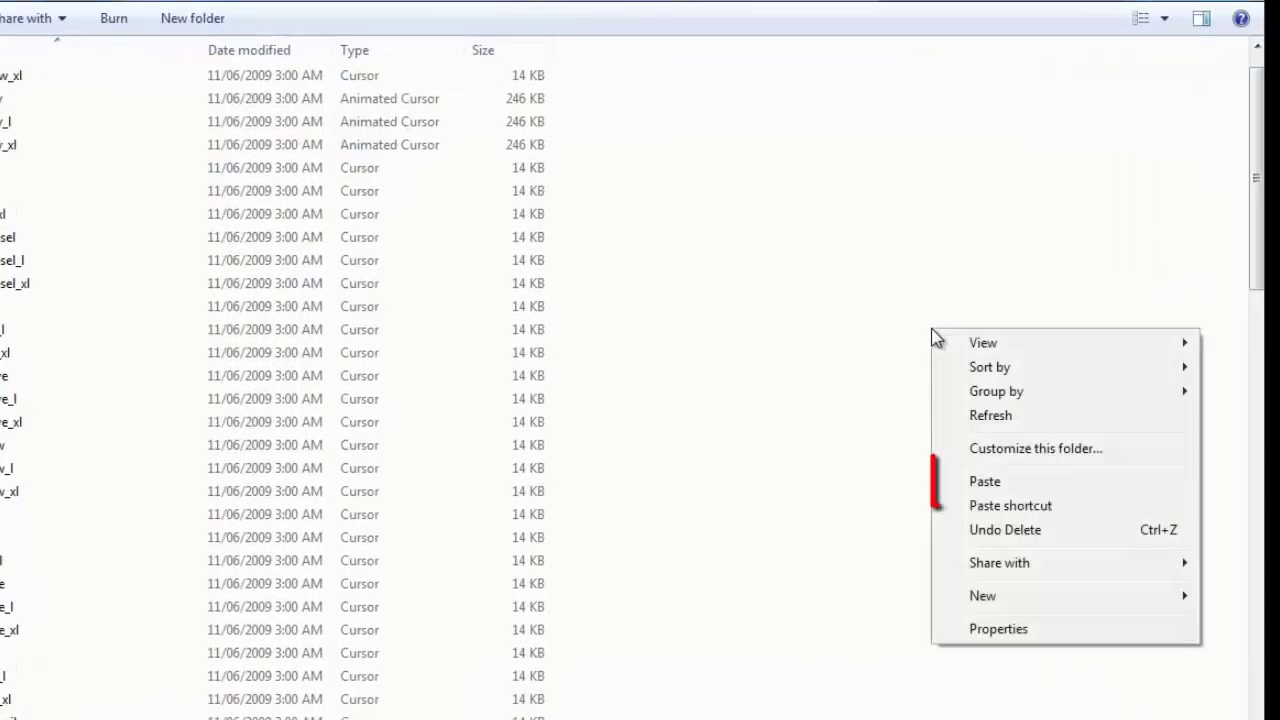
click(985, 482)
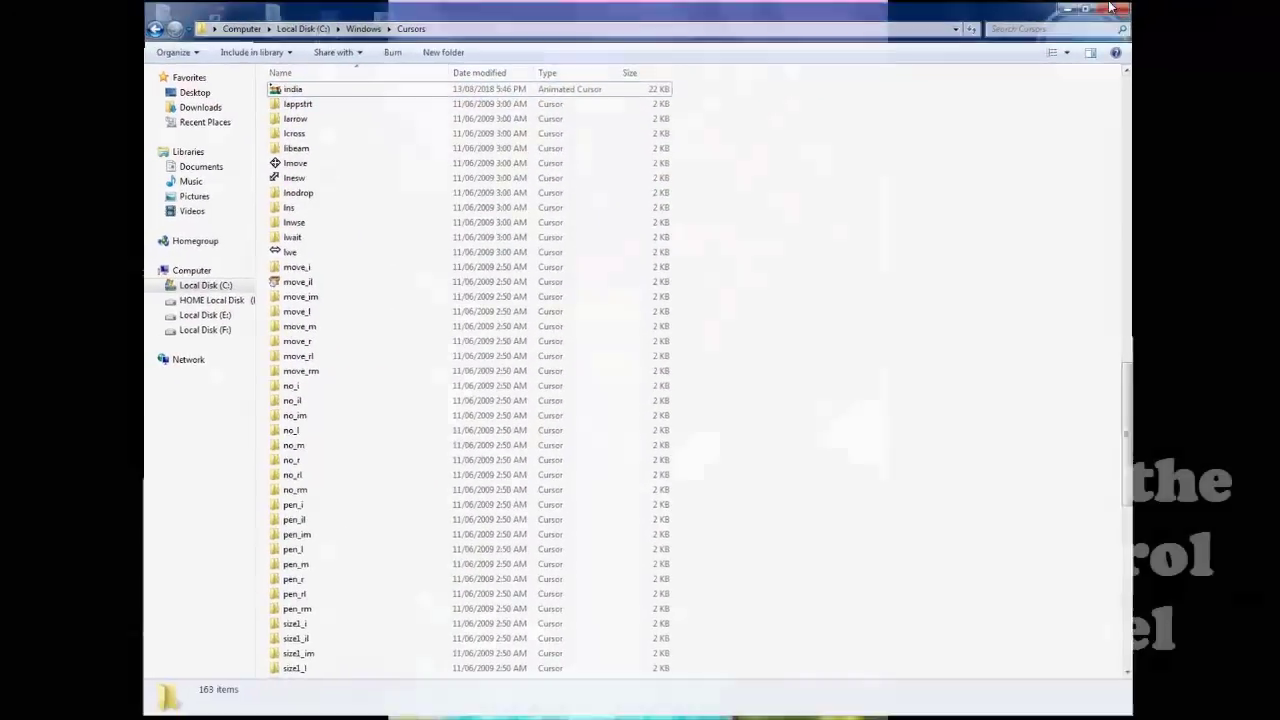
click(1112, 6)
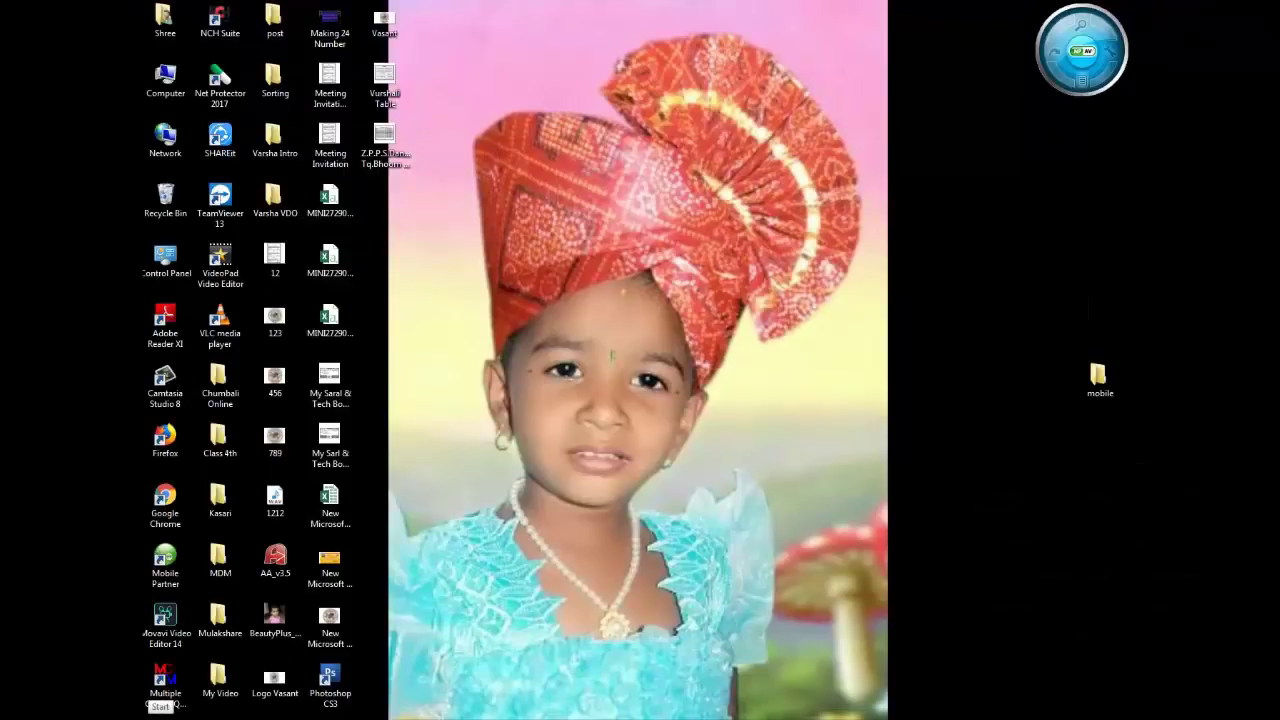
Step: Open Control Panel from the Start menu, showing All Control Panel Items
click(160, 716)
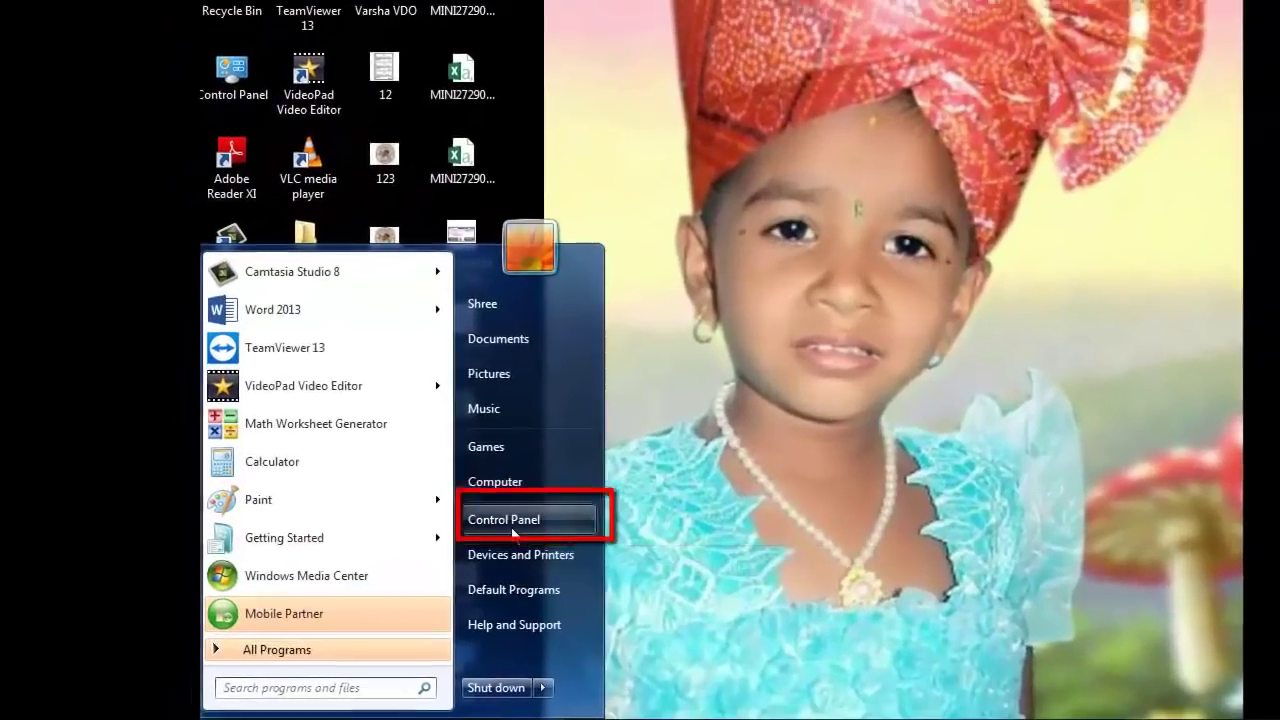
click(521, 527)
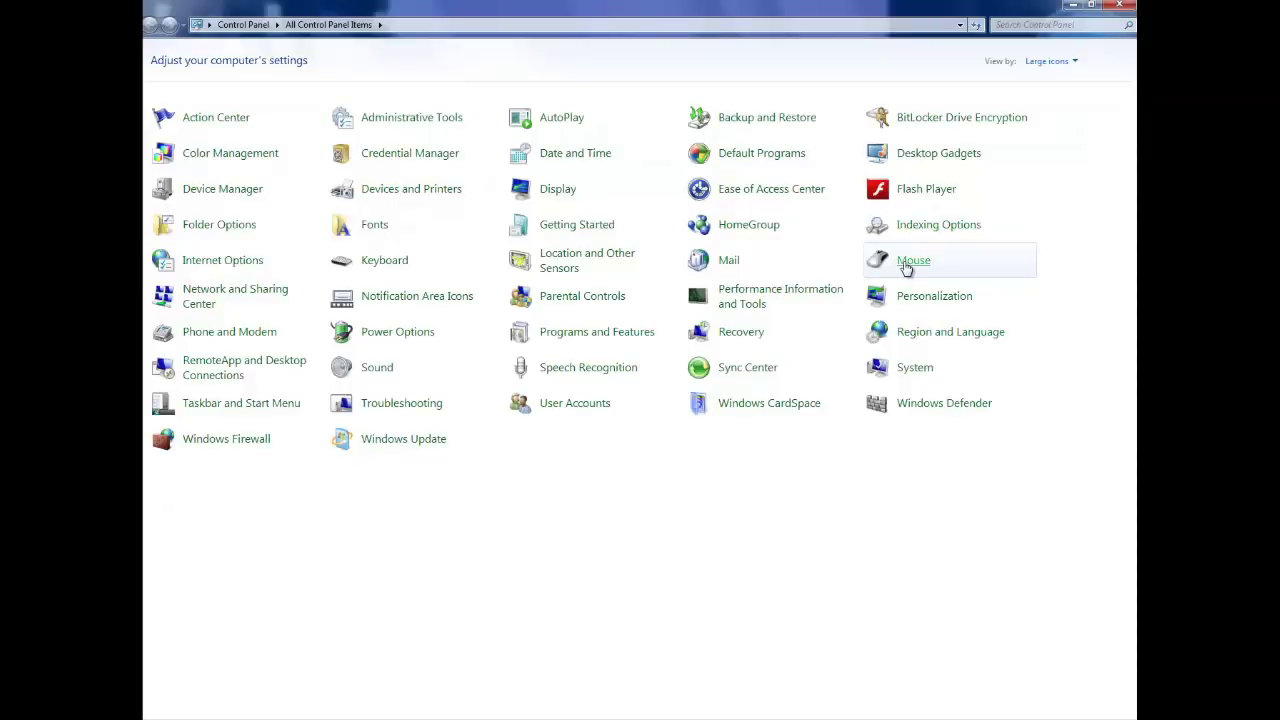
Step: Open Mouse Properties and switch to its Pointers tab
click(910, 262)
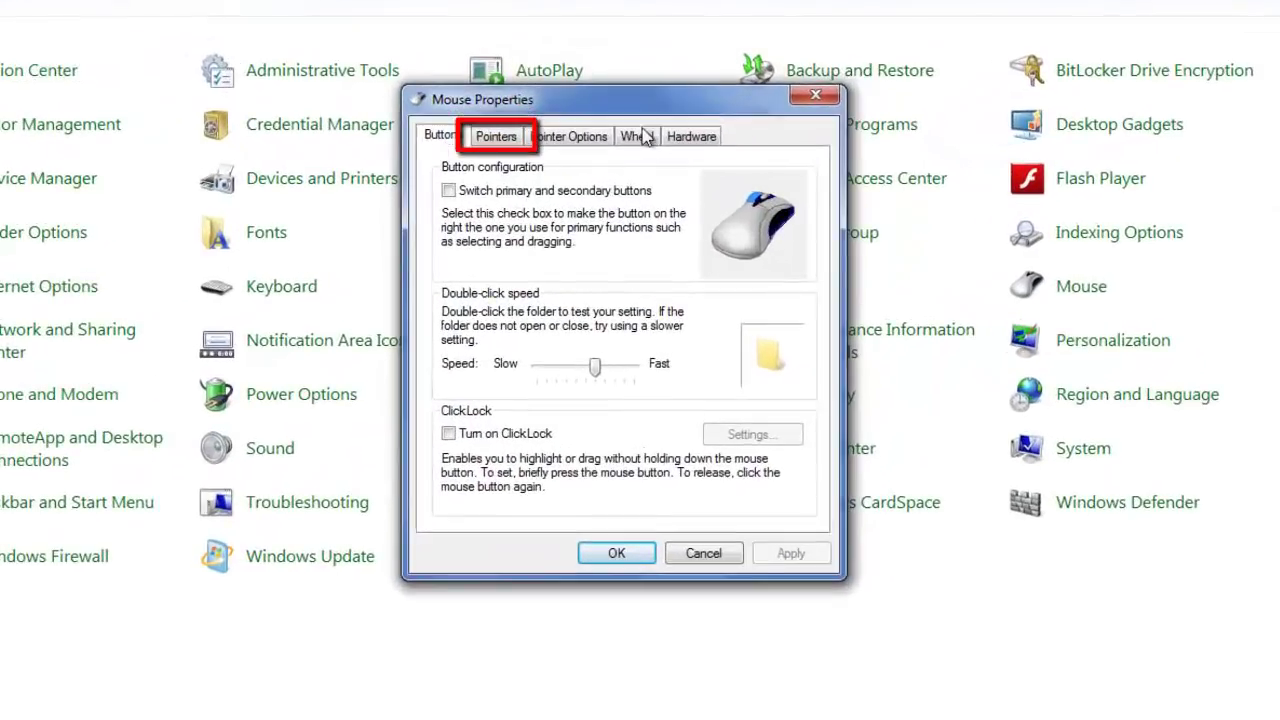
click(495, 136)
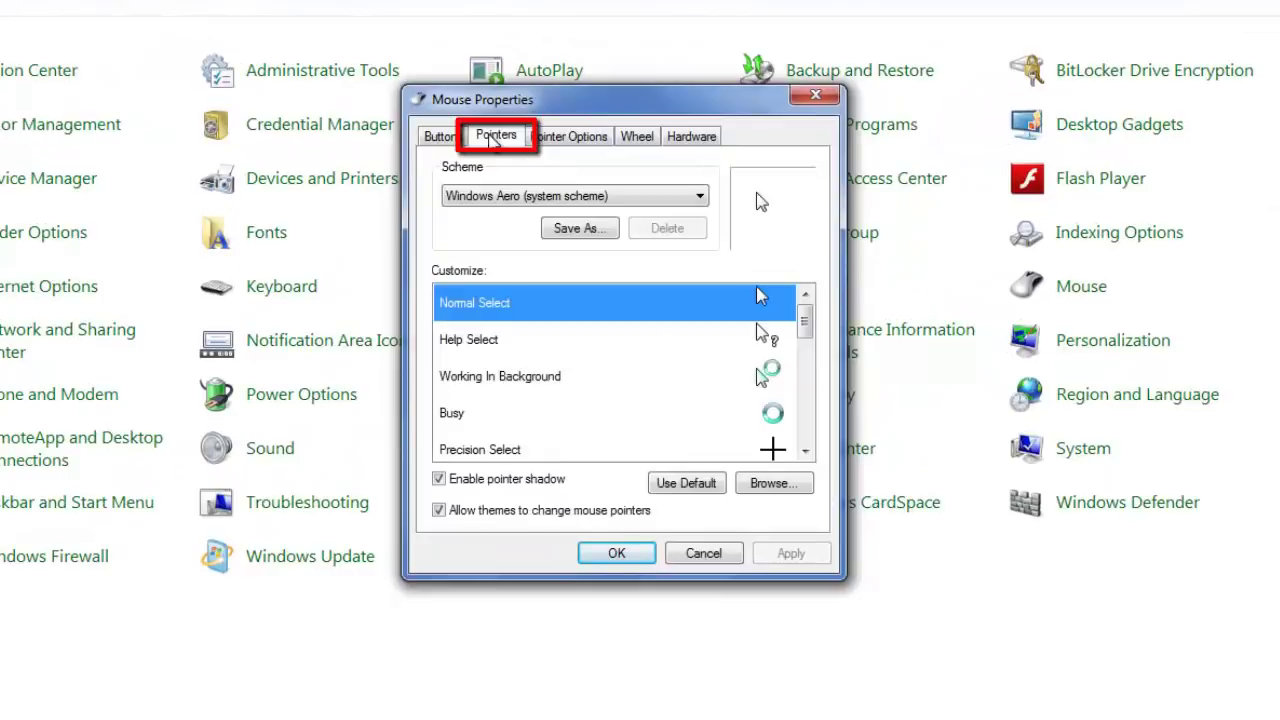
Step: Assign the india cursor from the Cursors folder to the Normal Select pointer
click(793, 487)
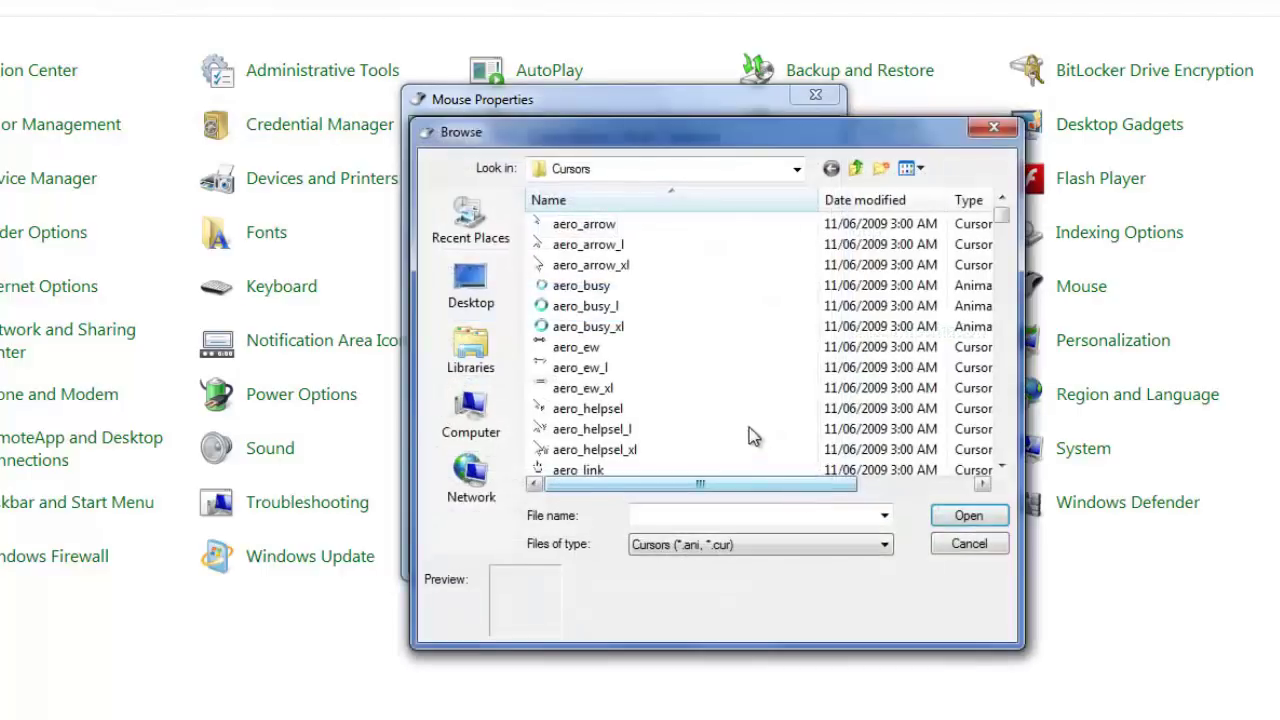
drag(1005, 226, 1000, 340)
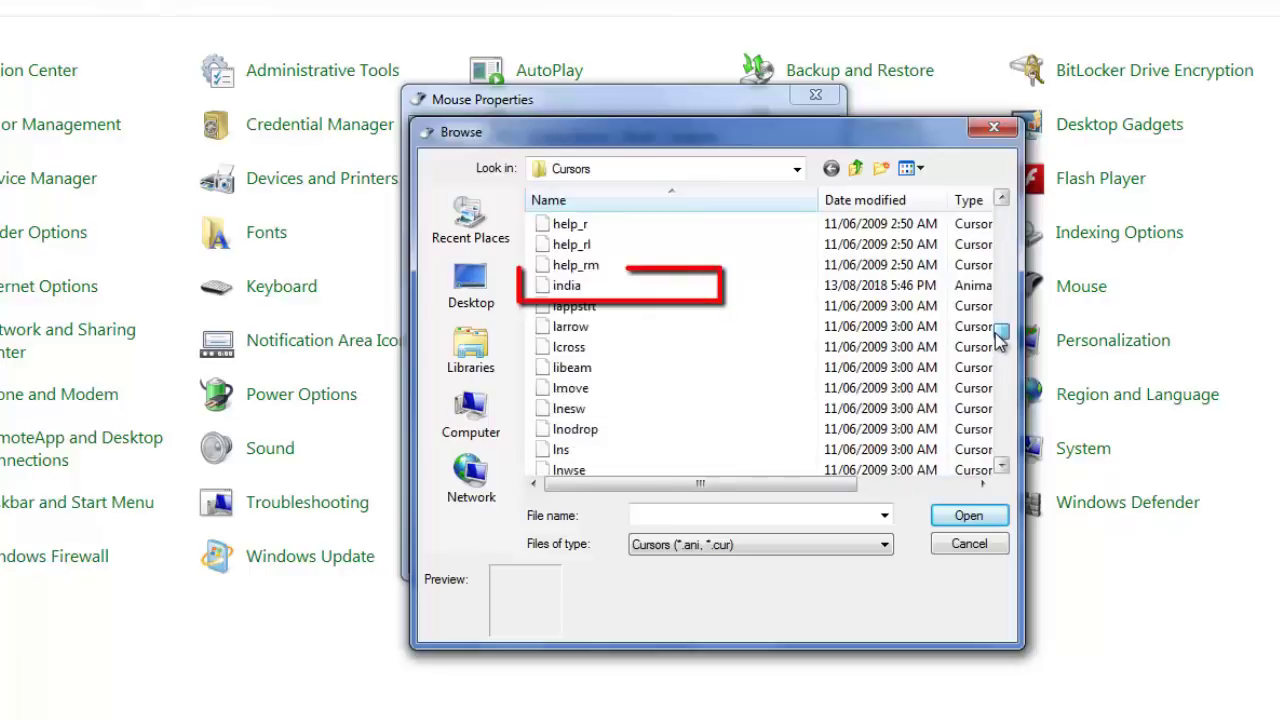
click(607, 288)
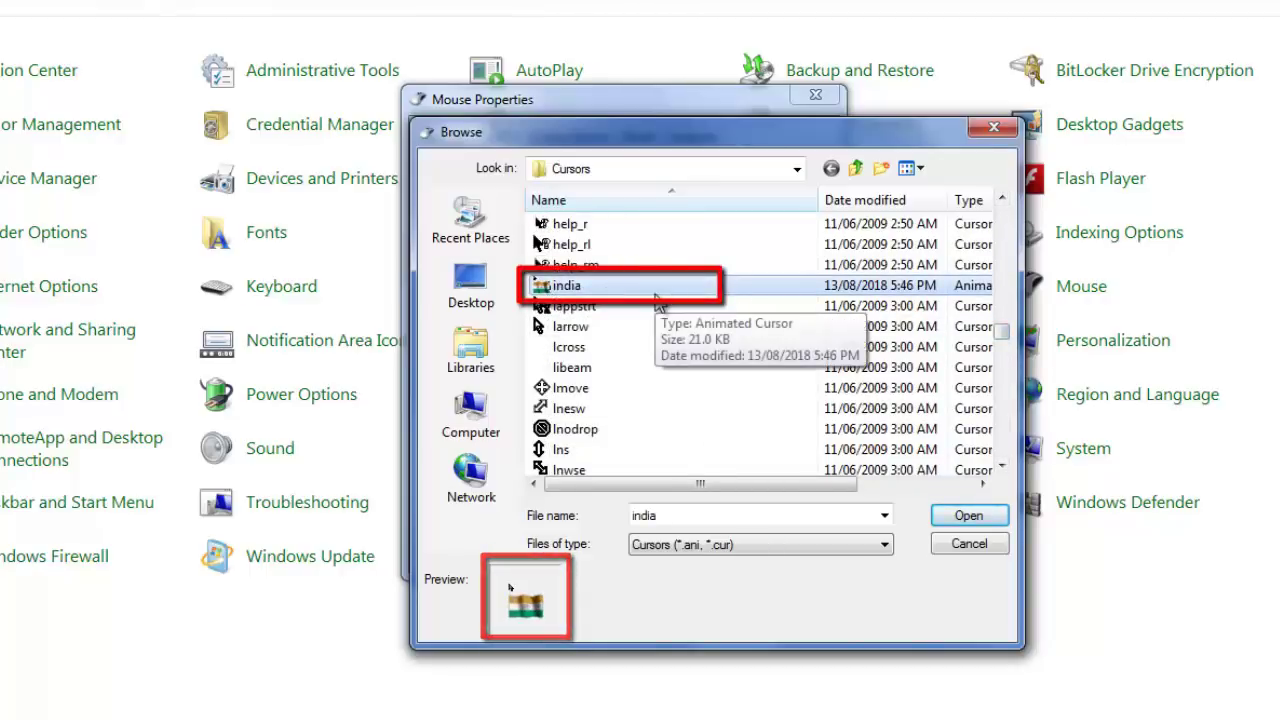
click(984, 522)
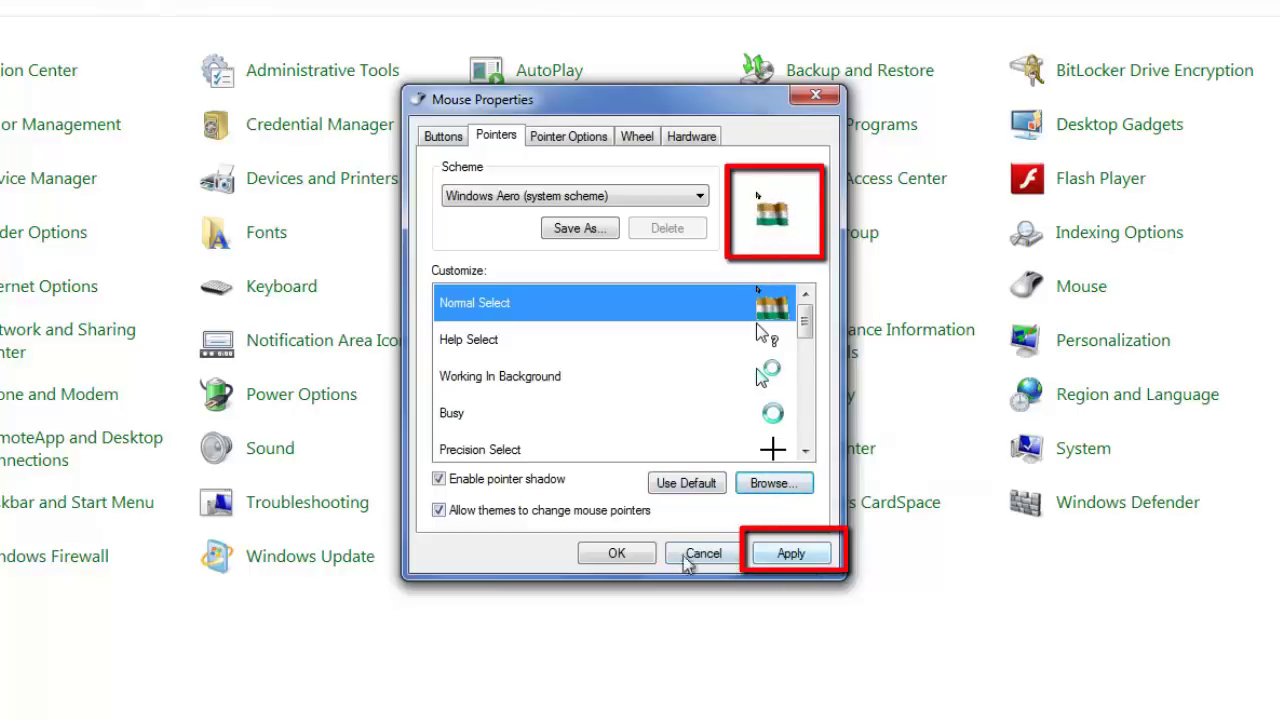
Step: Apply the india cursor change and close Mouse Properties with OK
click(790, 556)
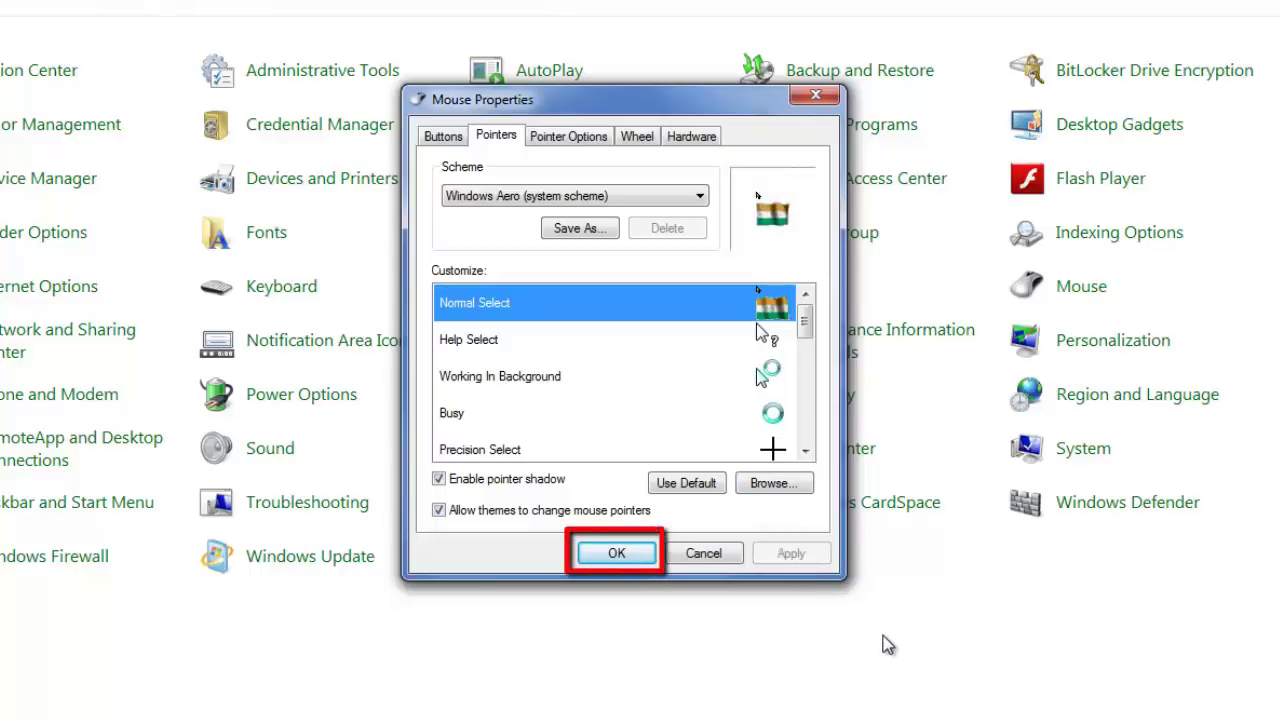
click(616, 555)
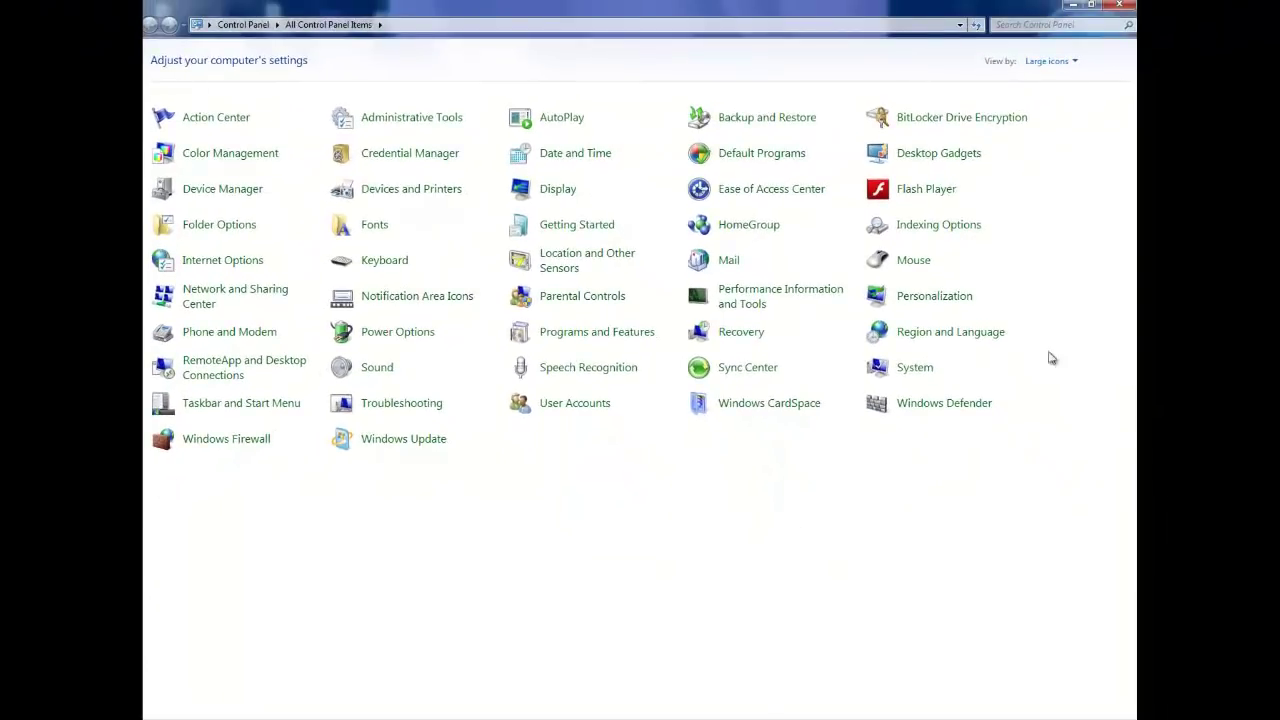
Step: Close Control Panel and open Computer to view the drives with the new India flag pointer
key(alt+F4)
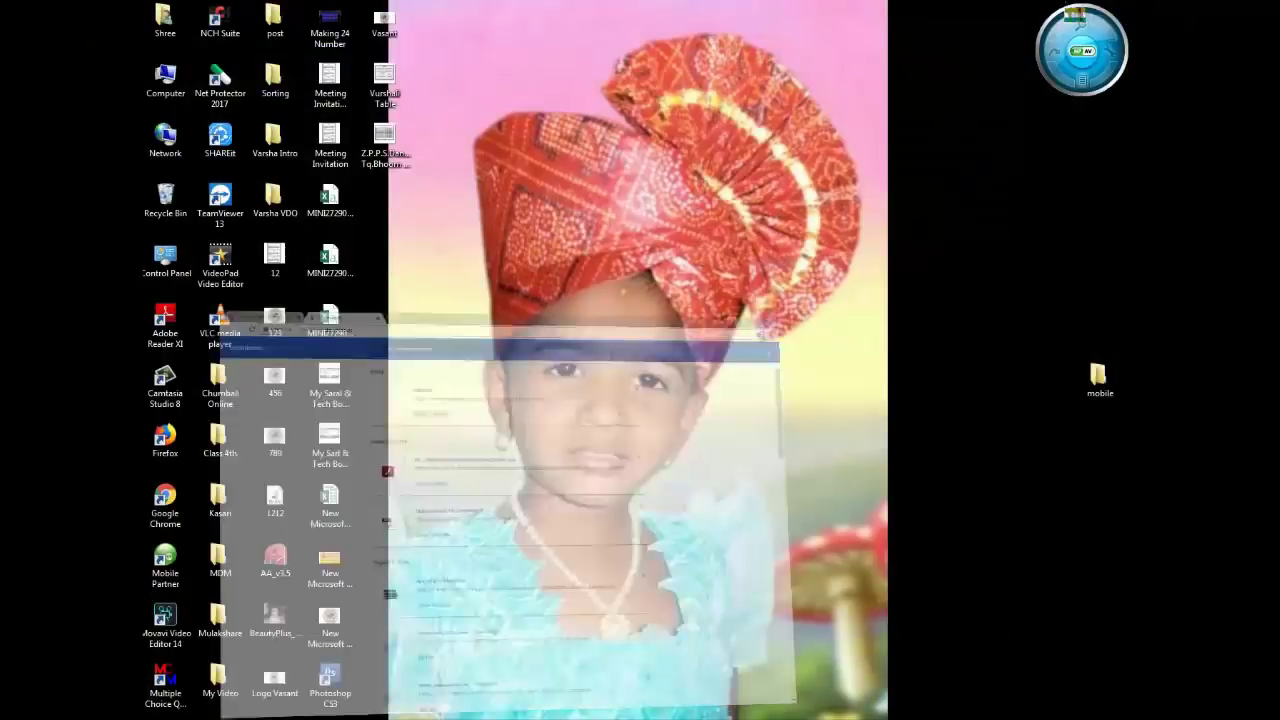
double_click(166, 80)
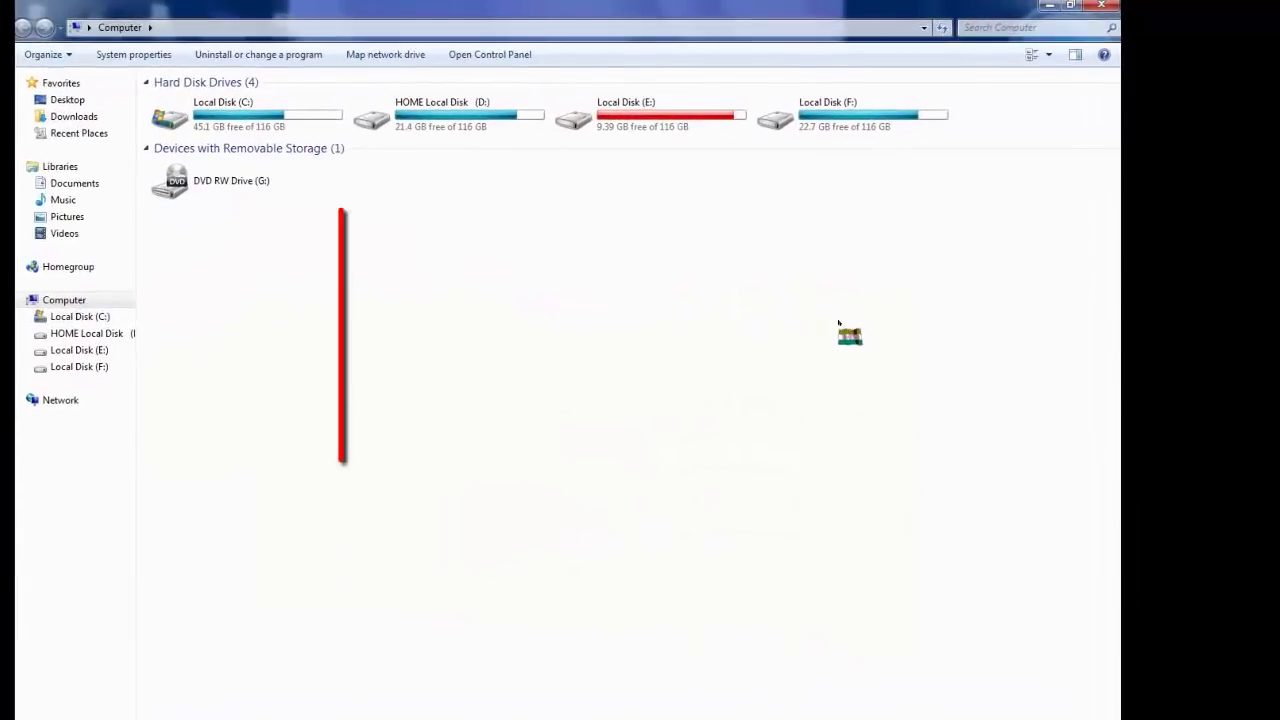